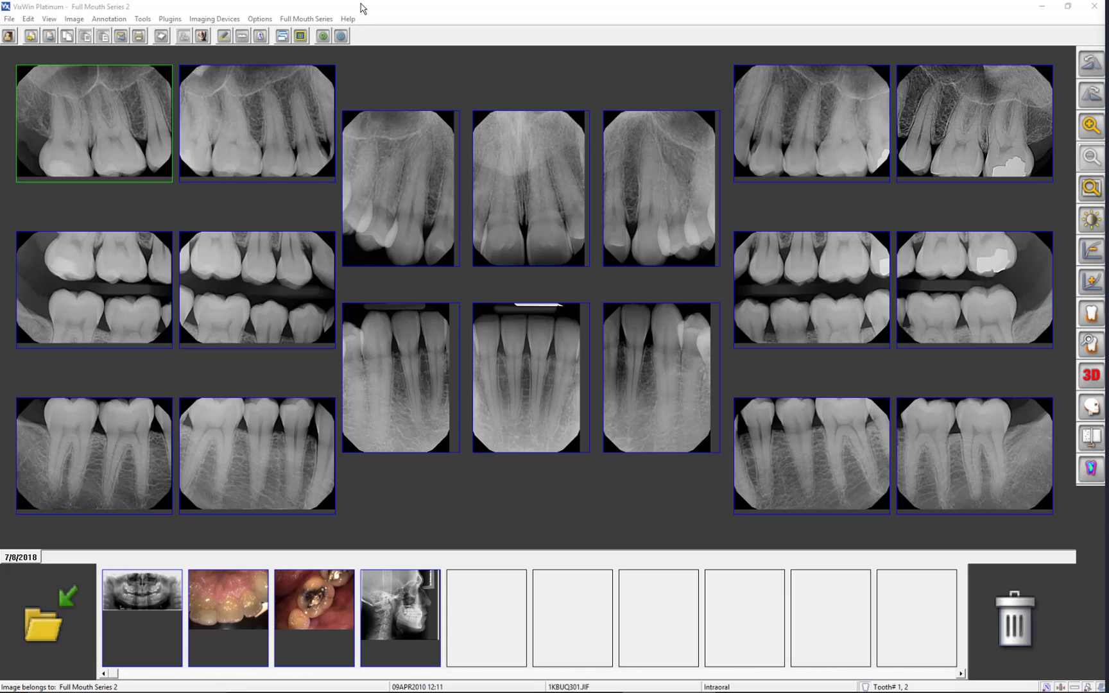
Set the User Interface background colour to Black and accept the restart.
click(263, 19)
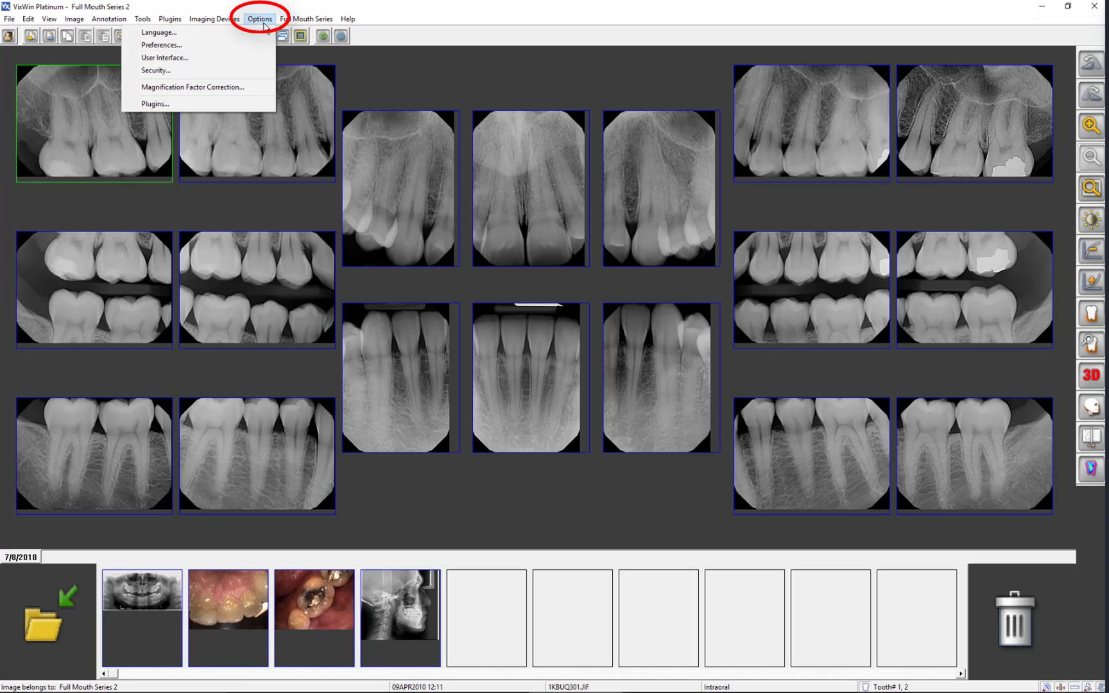
click(269, 57)
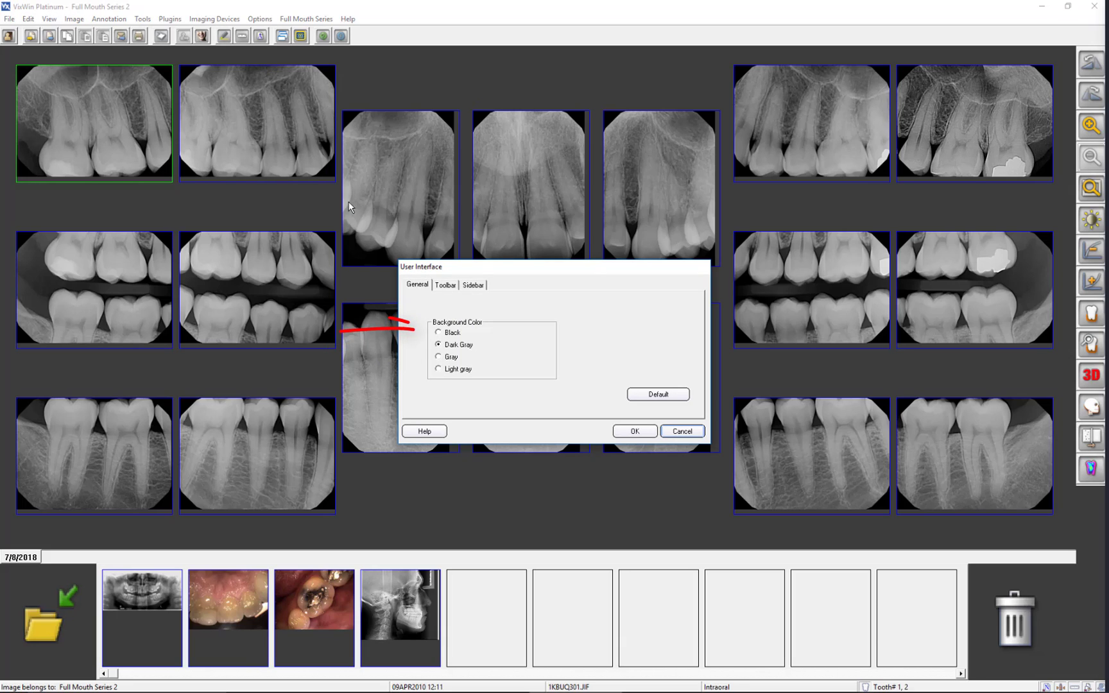
click(442, 334)
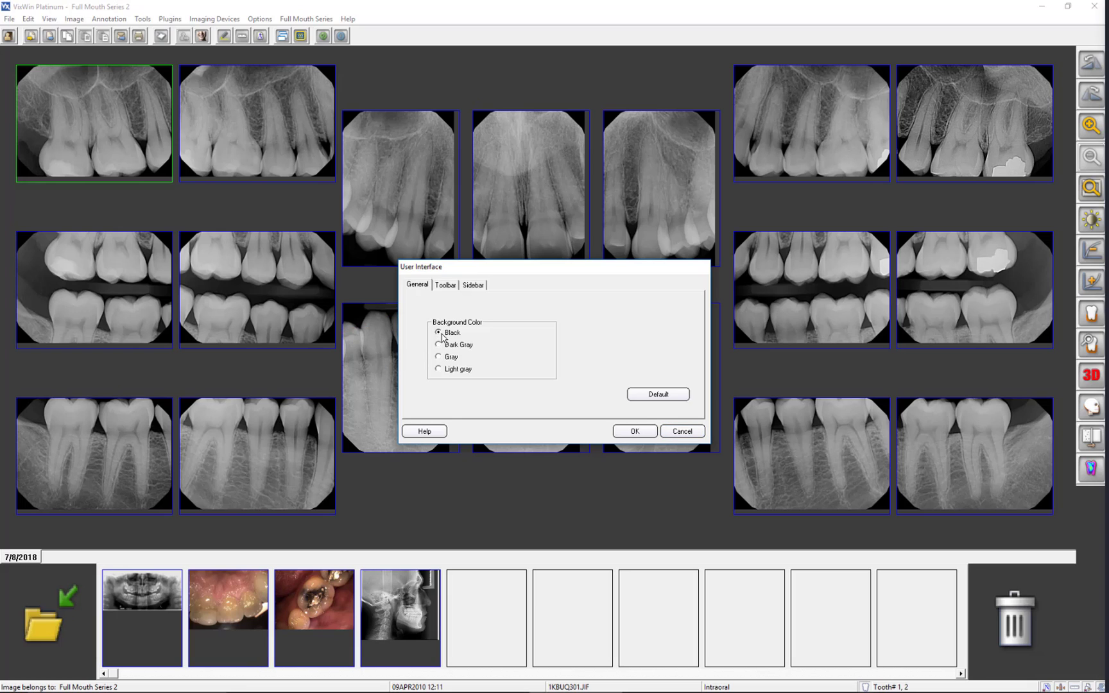
click(634, 432)
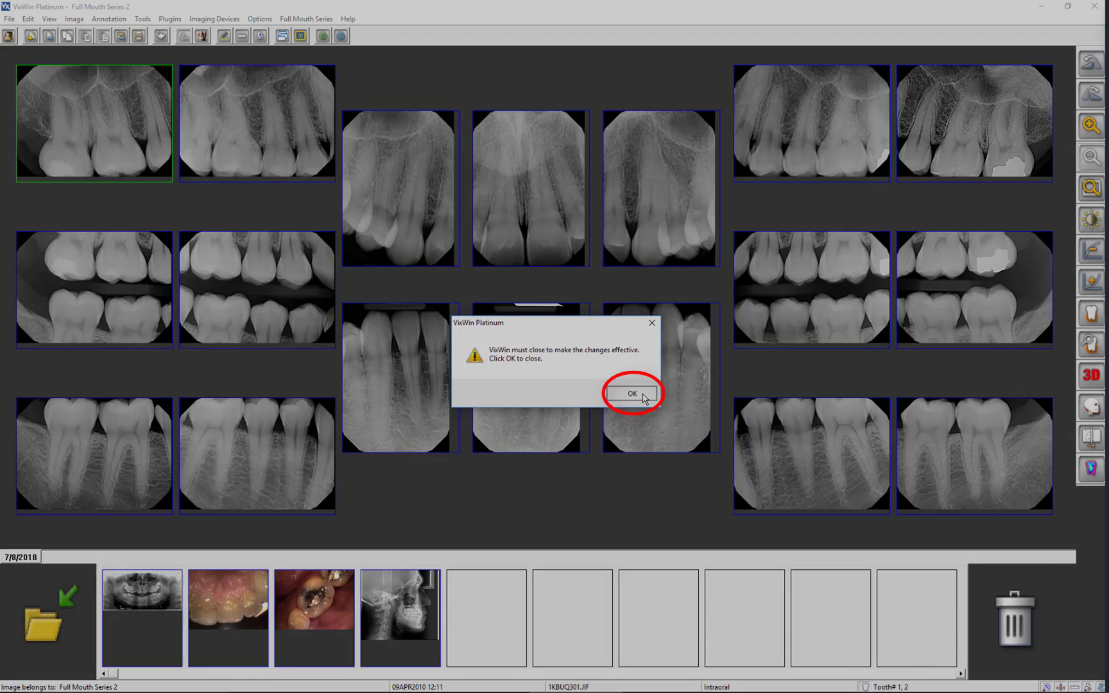
click(631, 393)
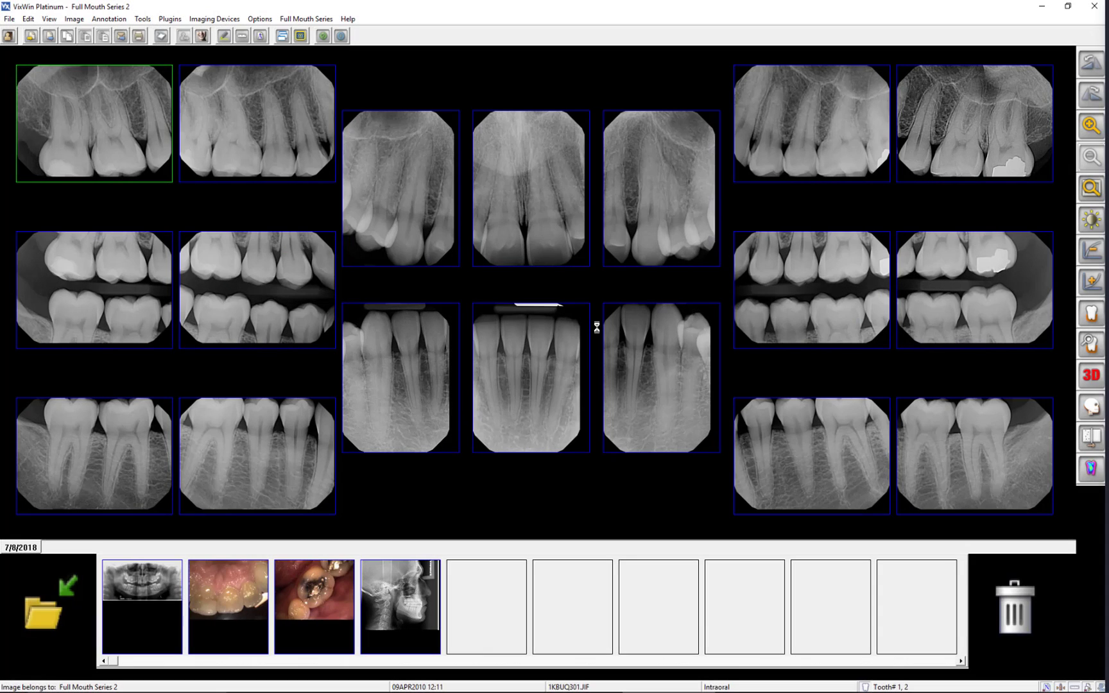
Reset the User Interface background colour to the default Dark Gray and accept the restart.
click(259, 19)
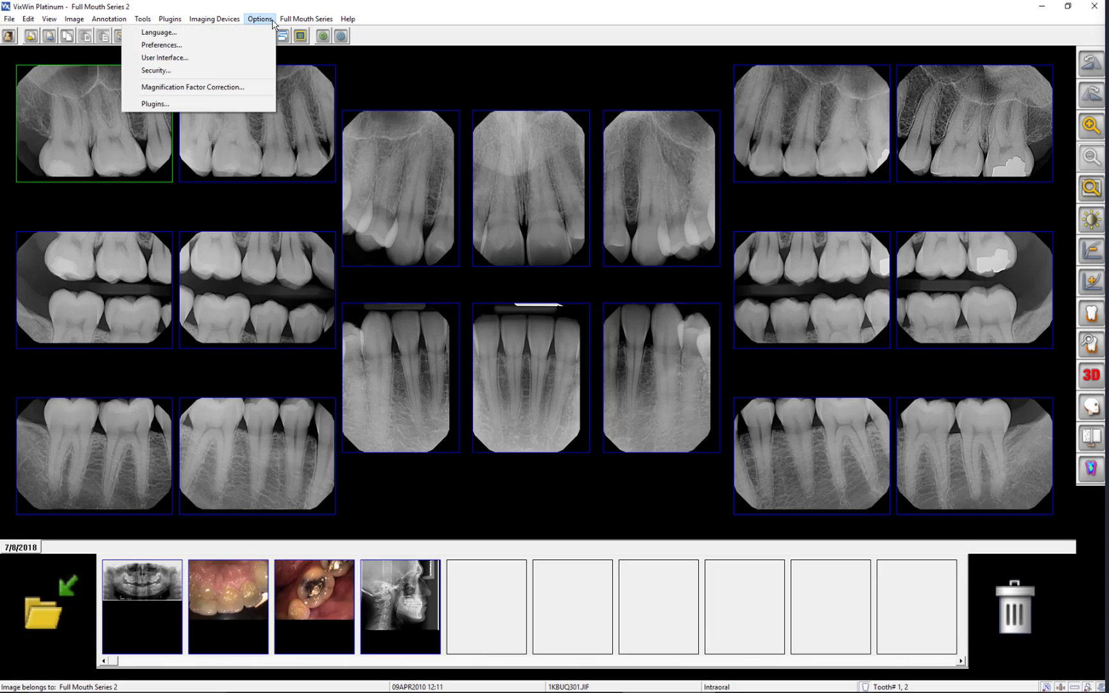
click(269, 58)
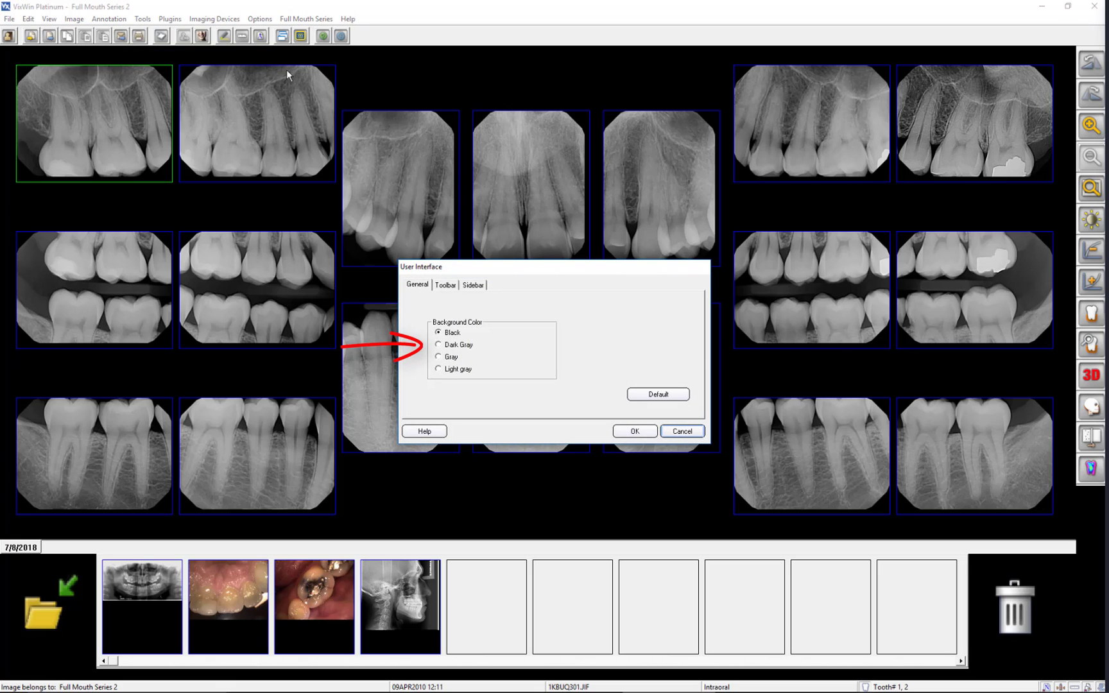
click(662, 397)
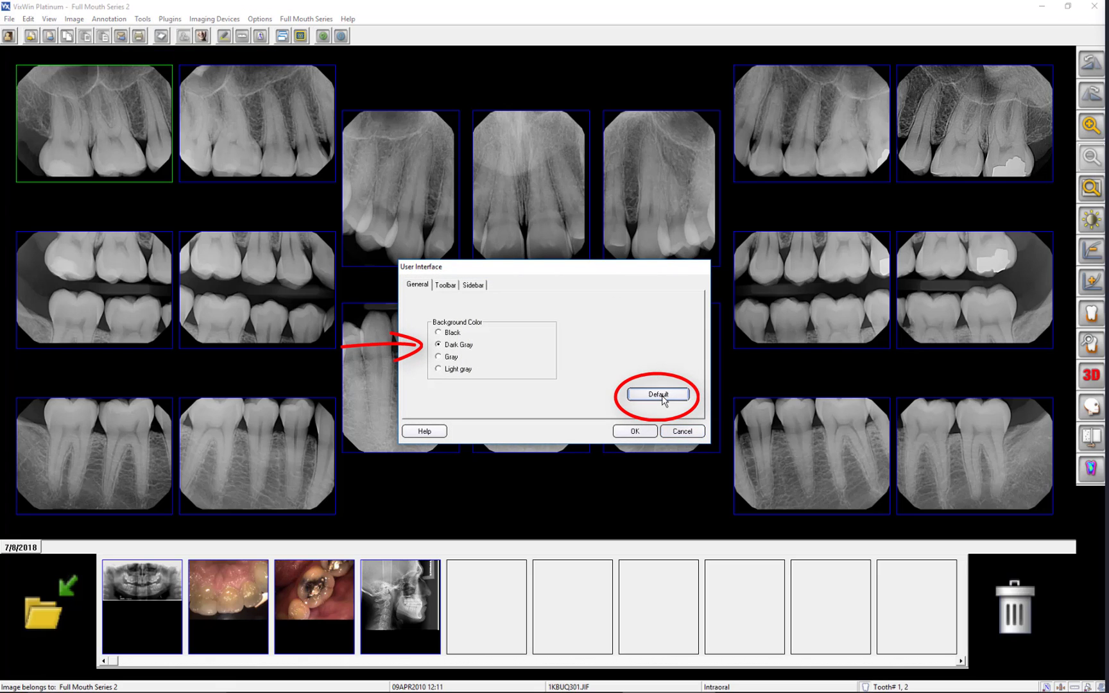
click(652, 433)
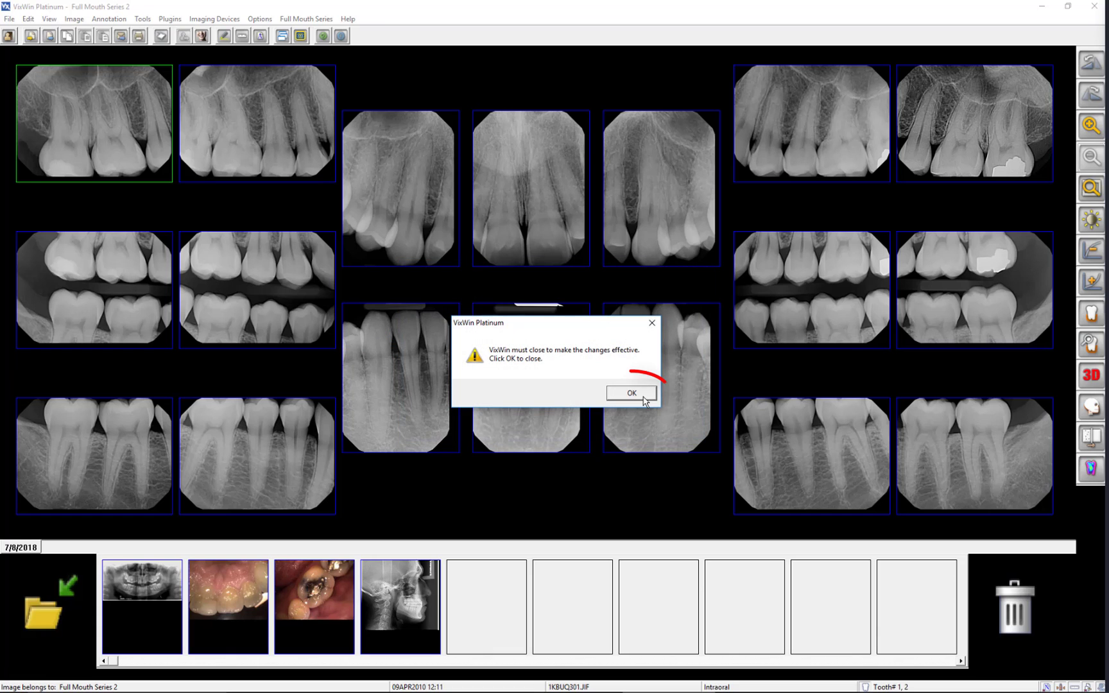
click(631, 393)
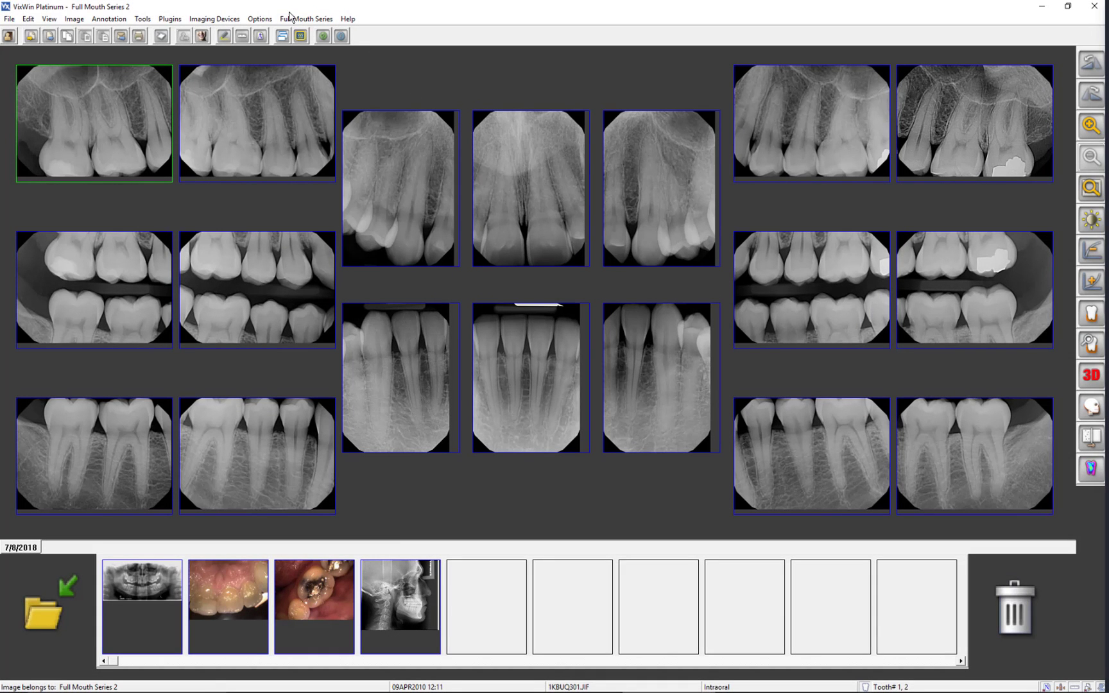
Toggle Hide Toolbar on and off, apply Classic toolbar buttons, and accept the restart.
click(268, 21)
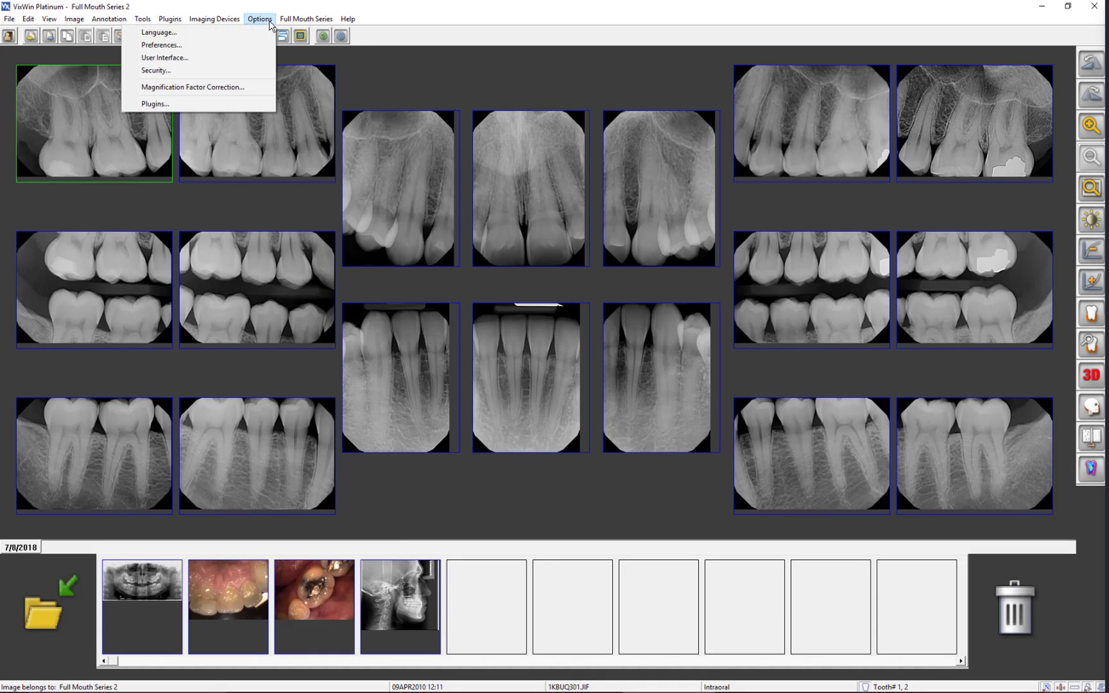
click(270, 64)
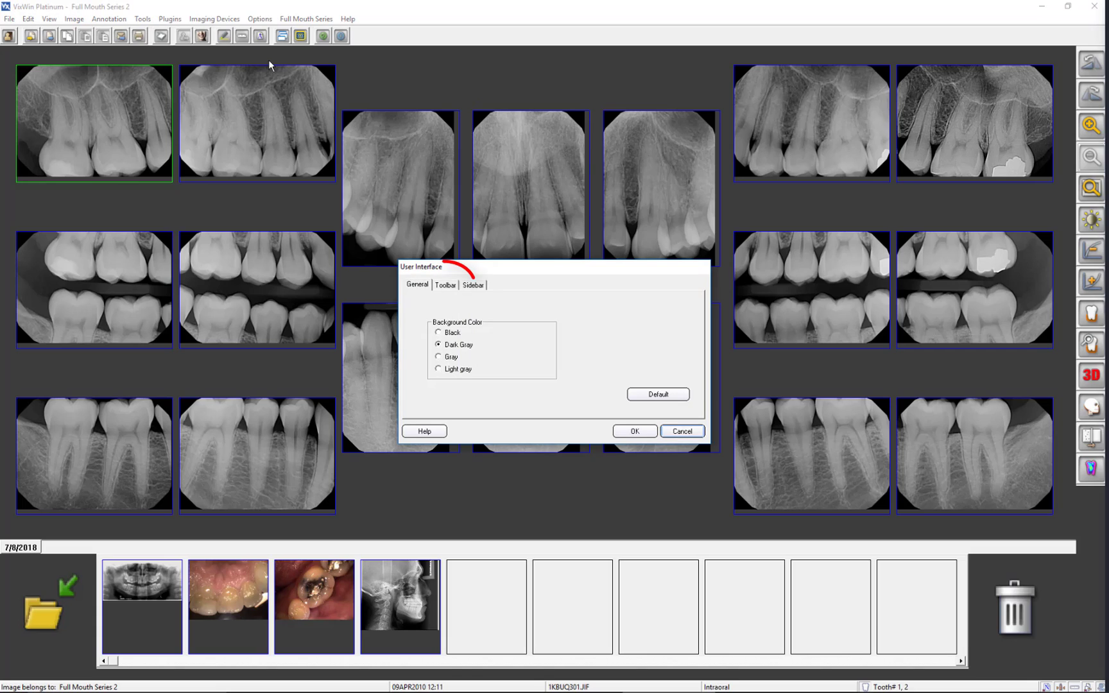
click(445, 286)
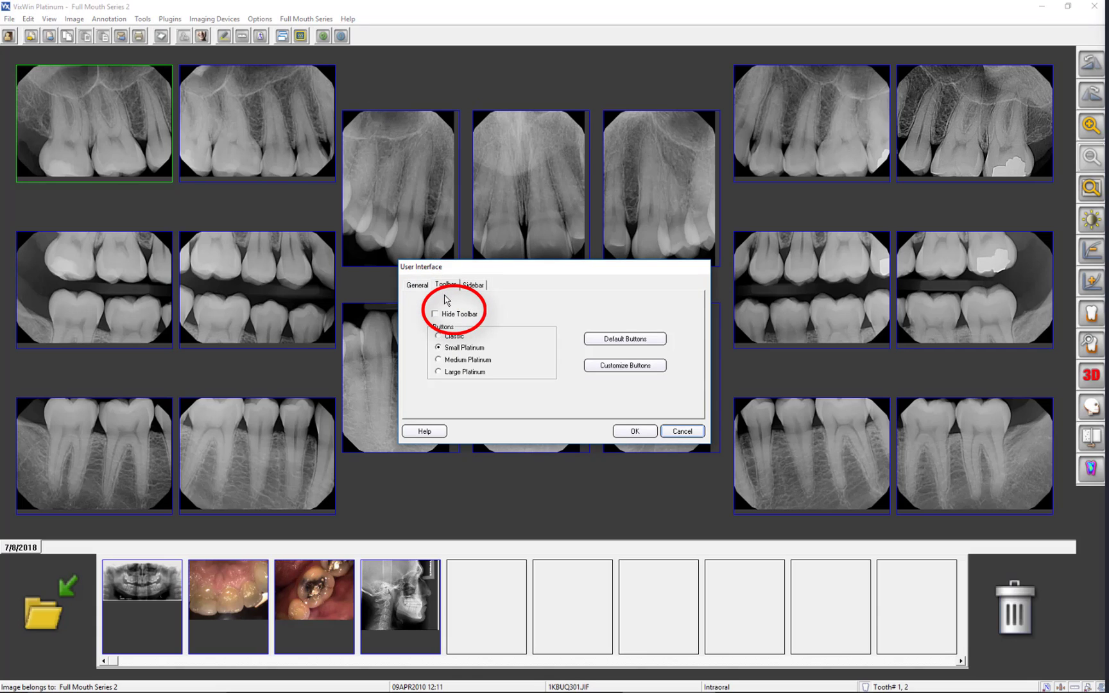
click(437, 313)
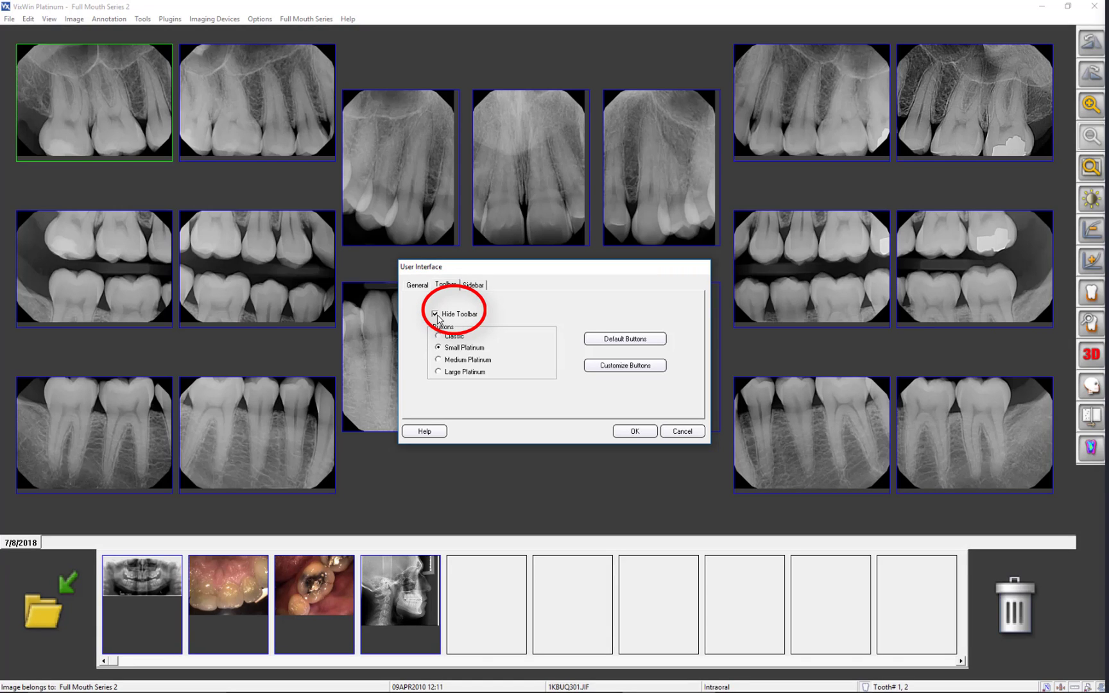
click(436, 314)
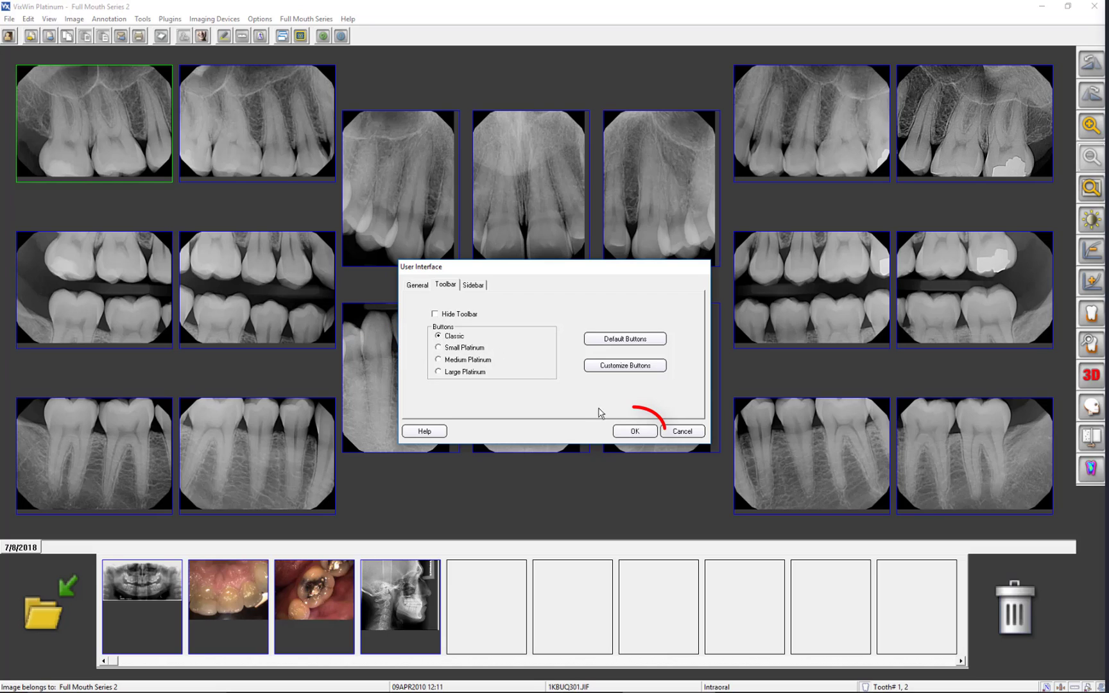
click(634, 430)
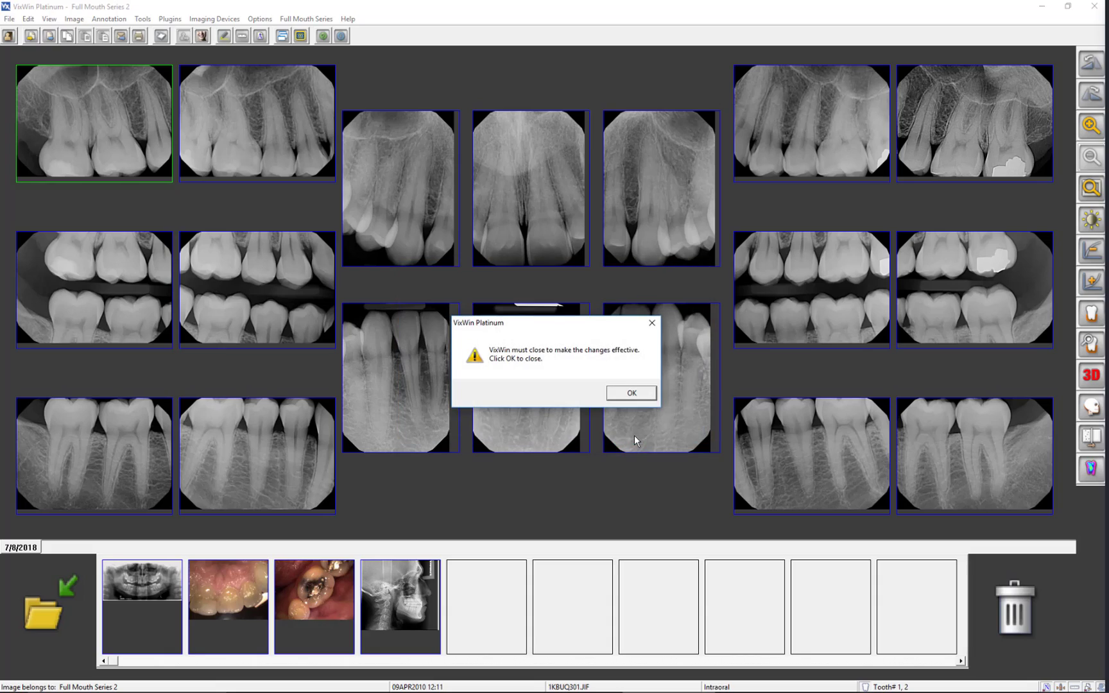
click(631, 392)
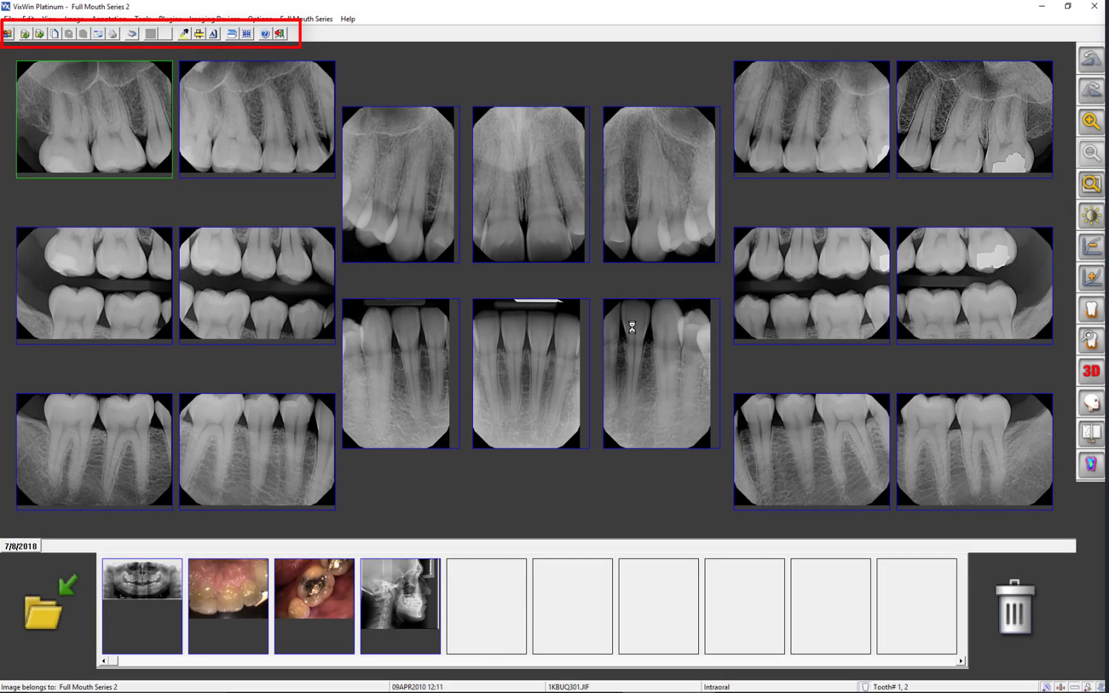
Set the toolbar button style to Large Platinum and apply it.
click(271, 21)
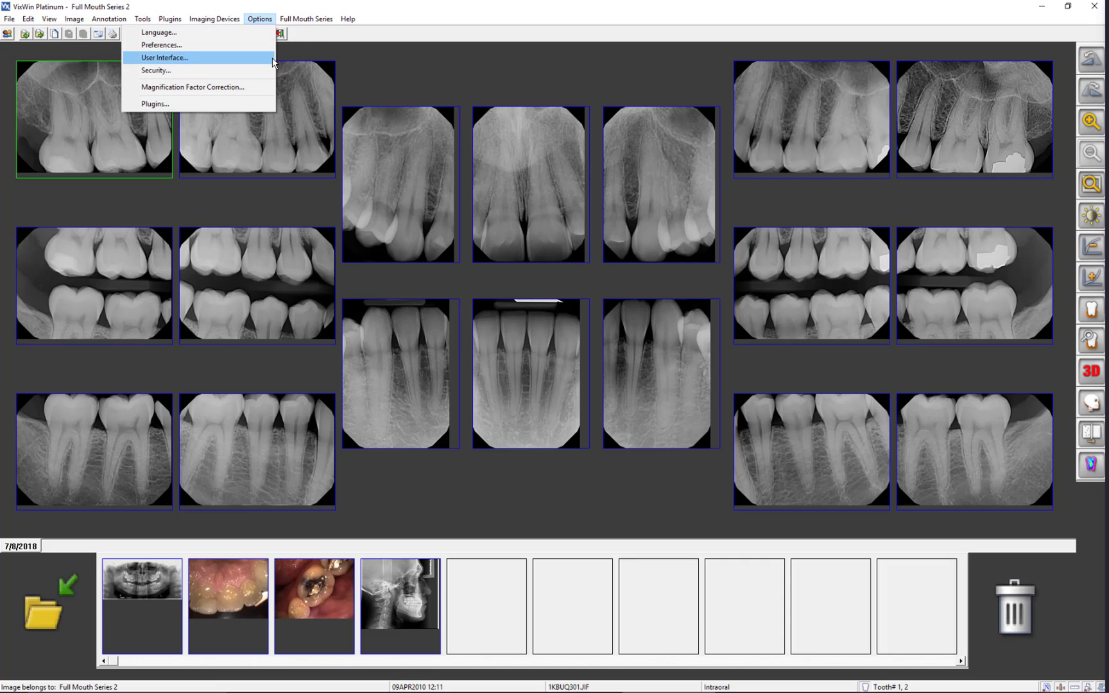
click(273, 57)
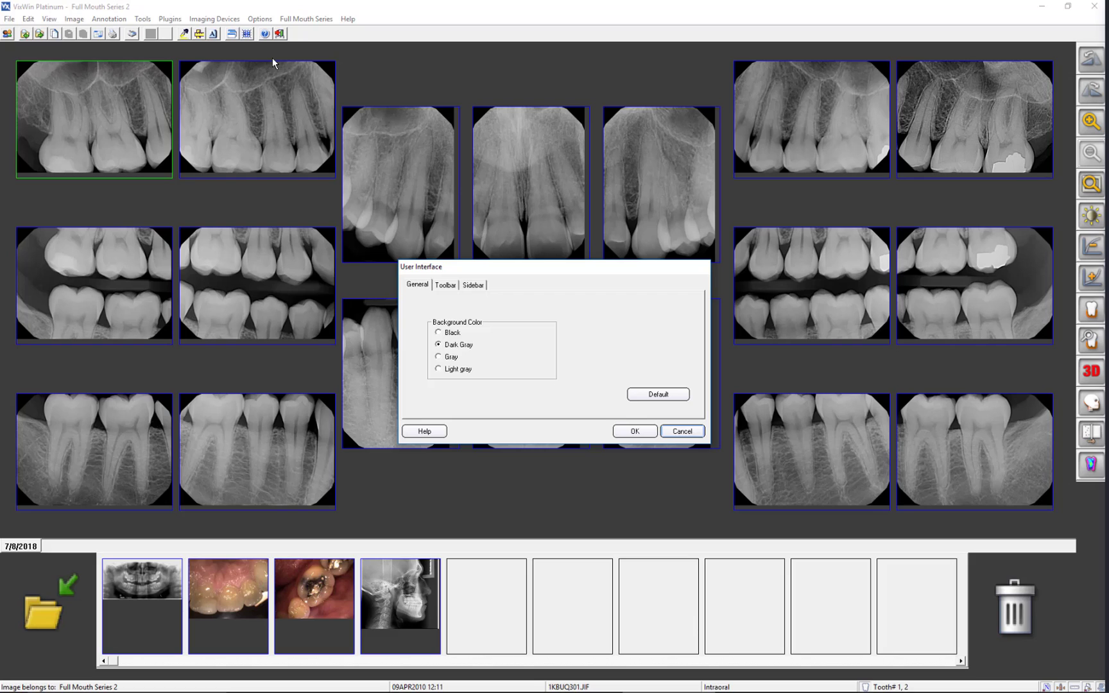
click(446, 286)
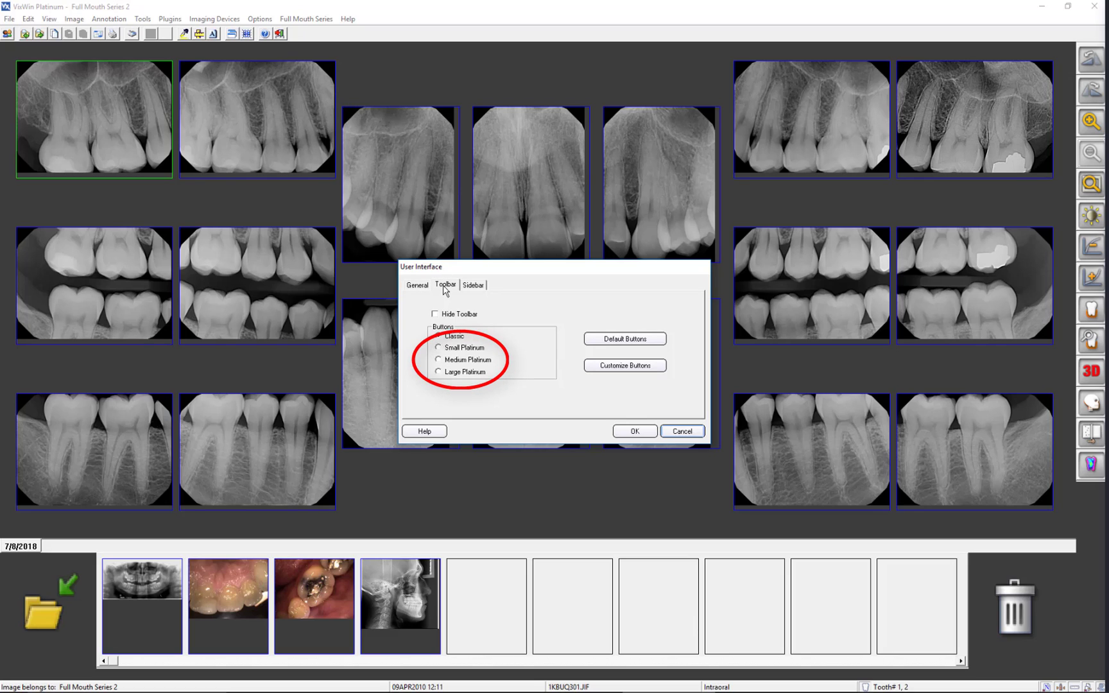
click(466, 374)
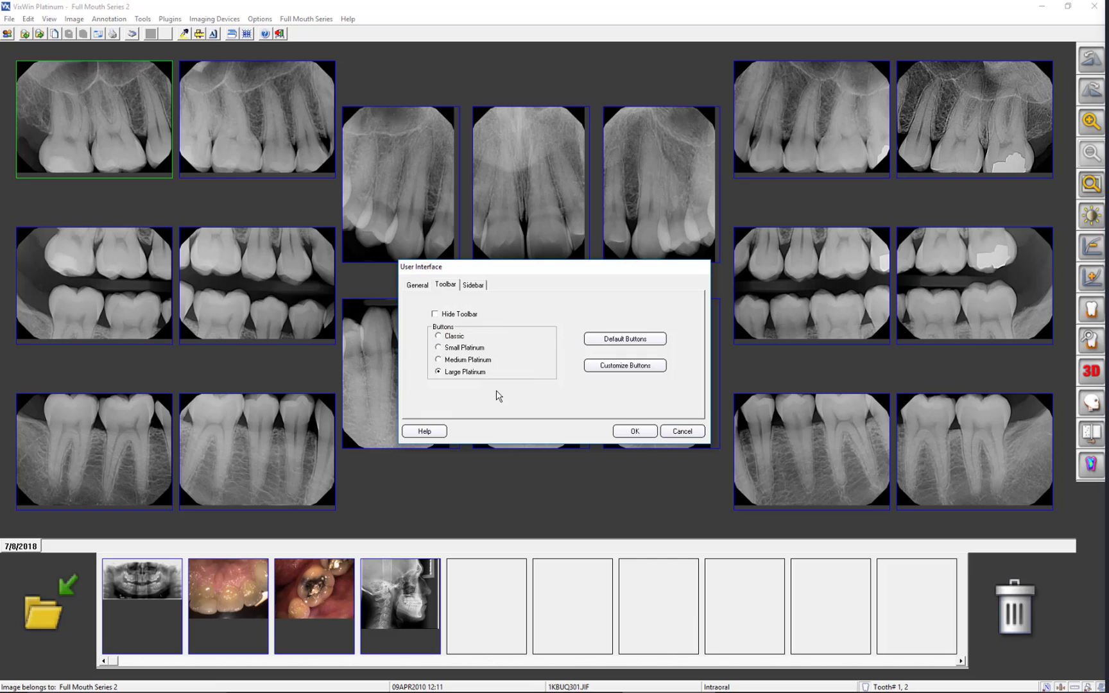
click(634, 431)
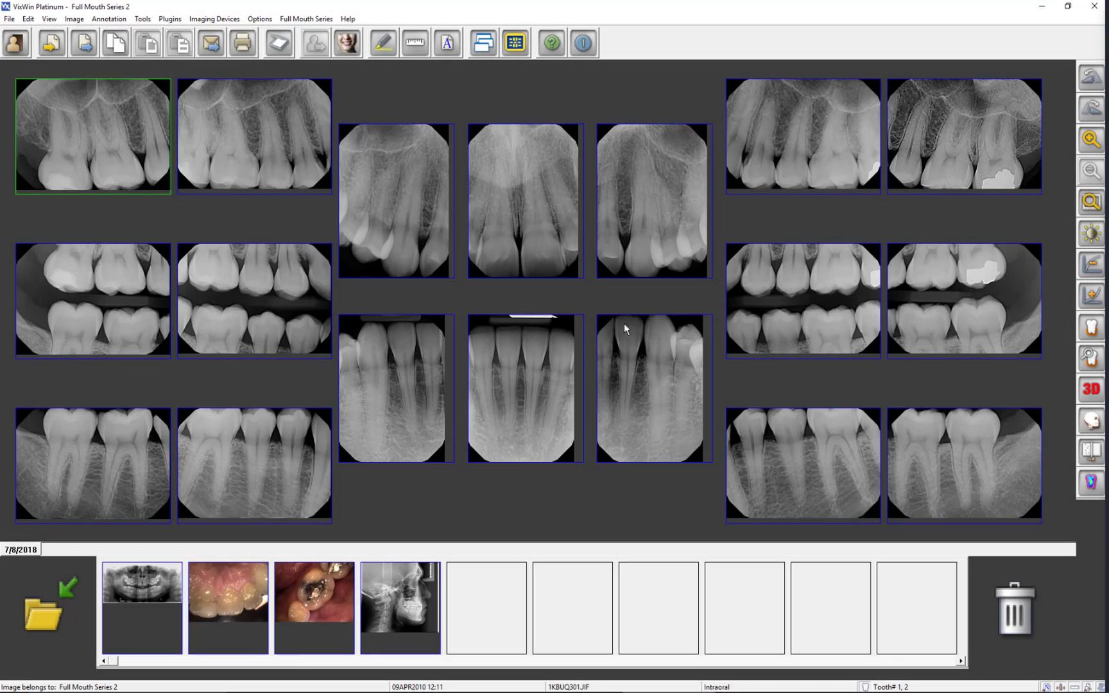
Open the Customize Toolbar dialog from the User Interface Toolbar tab.
click(269, 22)
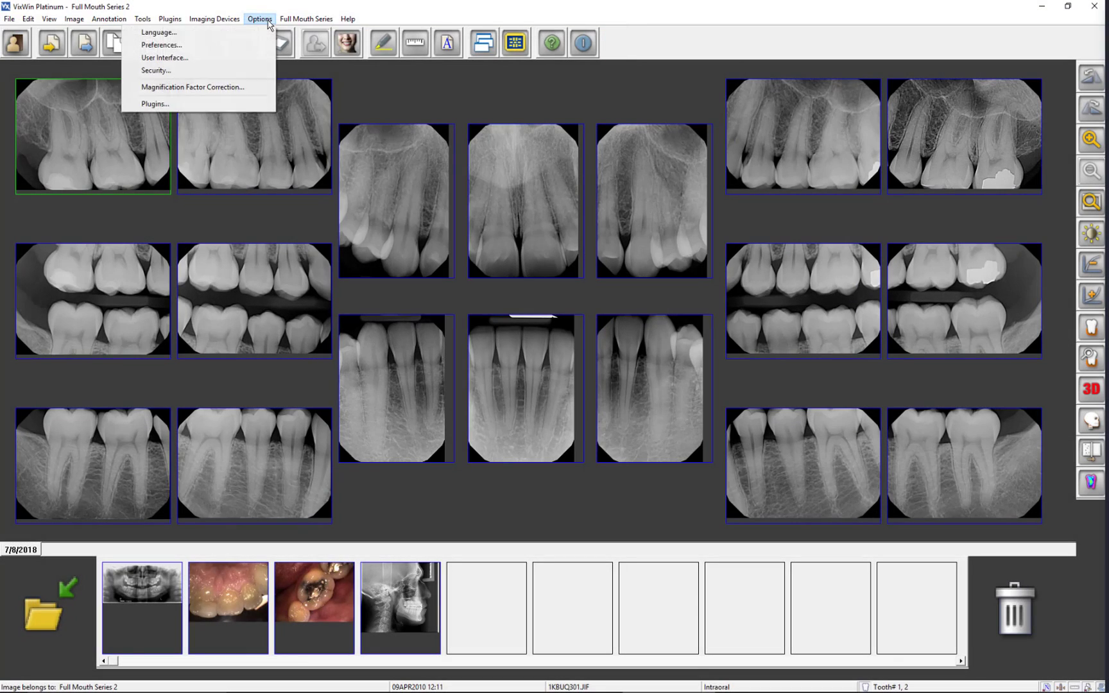
click(272, 57)
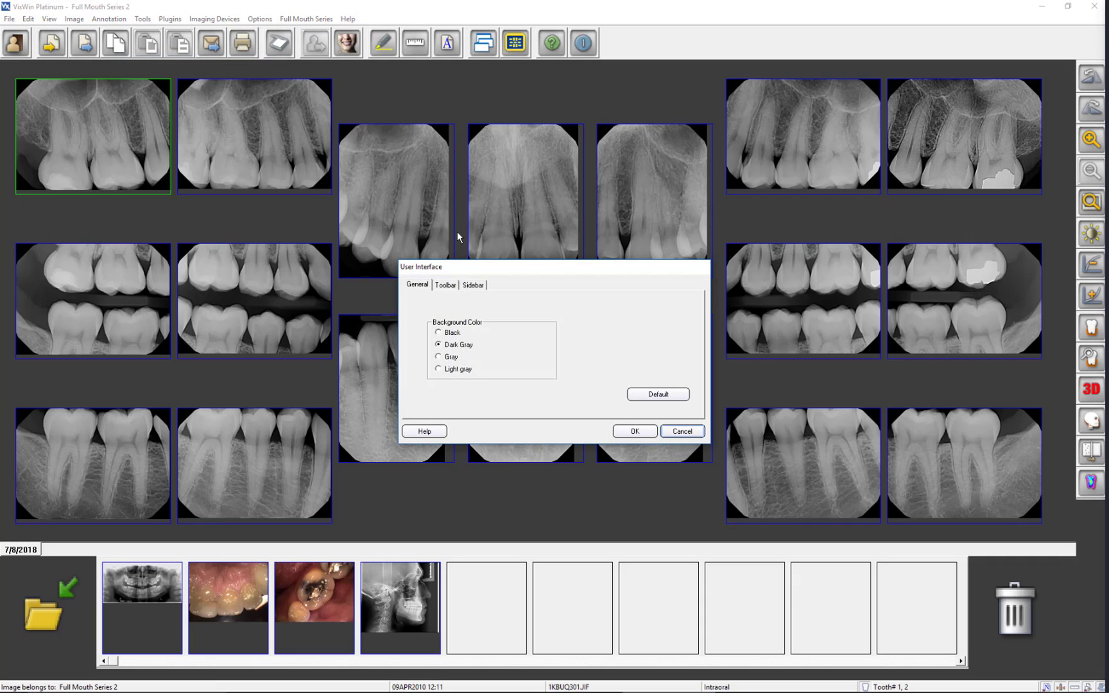
click(446, 286)
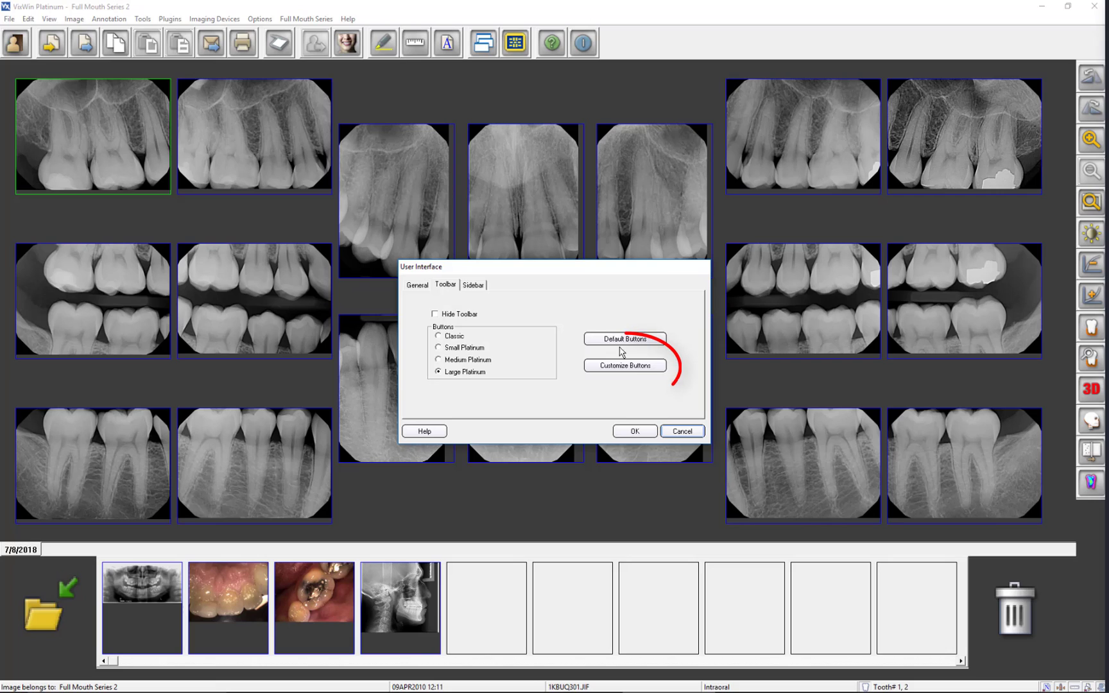
click(630, 367)
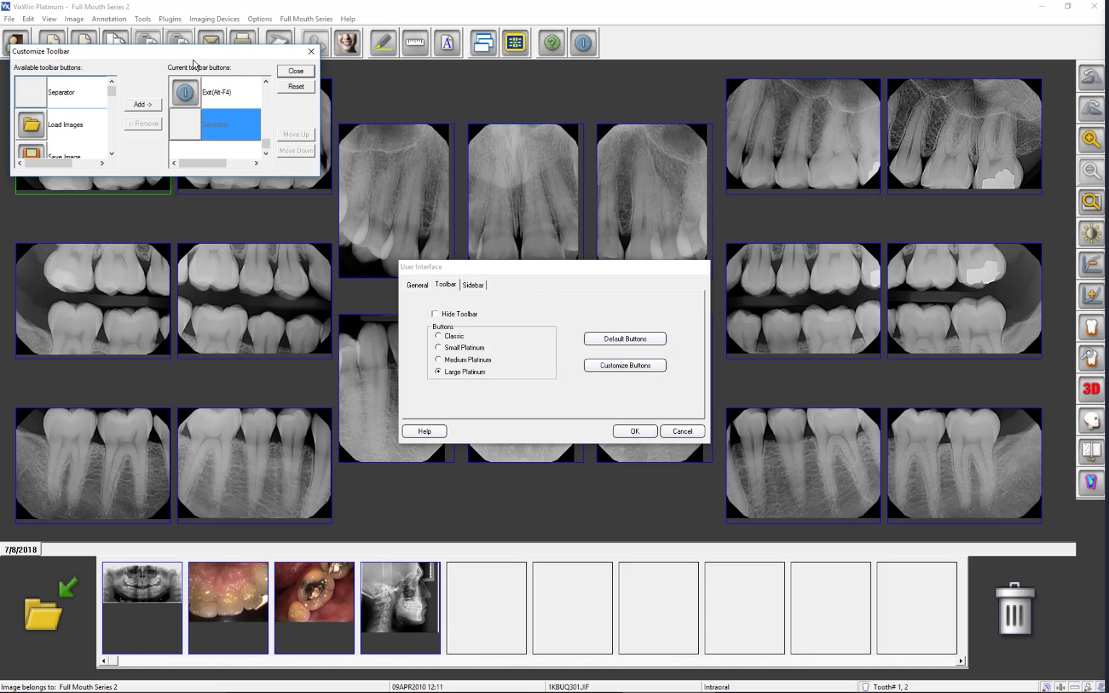
Add Rotate 180° to the current toolbar buttons, then remove it again.
drag(178, 59, 191, 144)
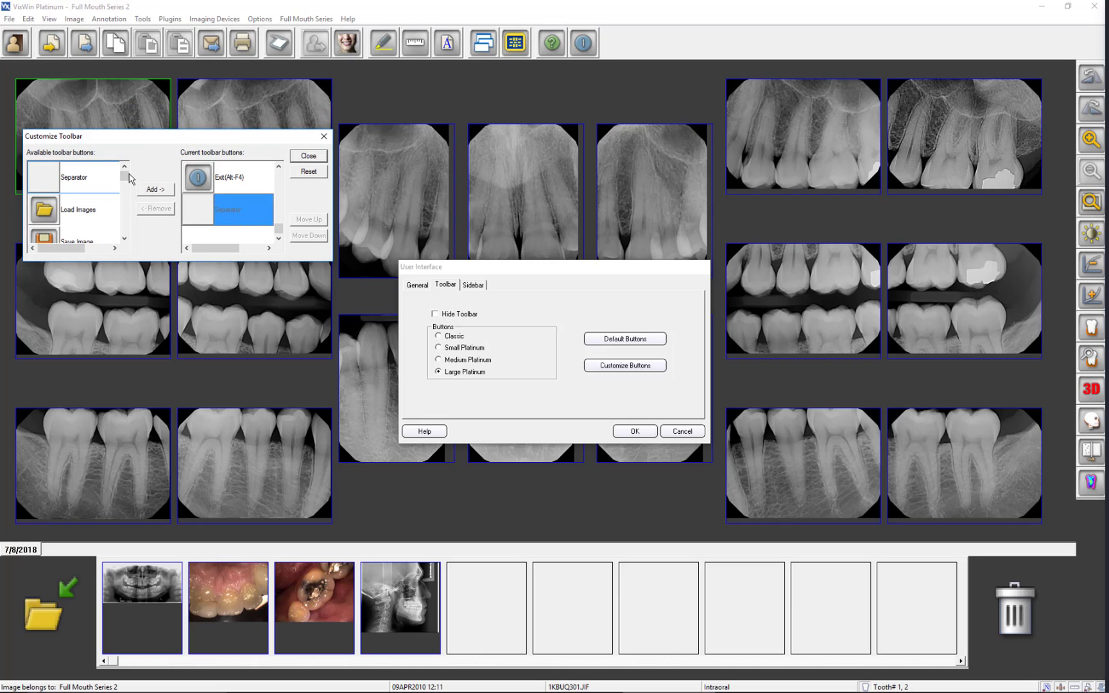
drag(127, 180, 128, 192)
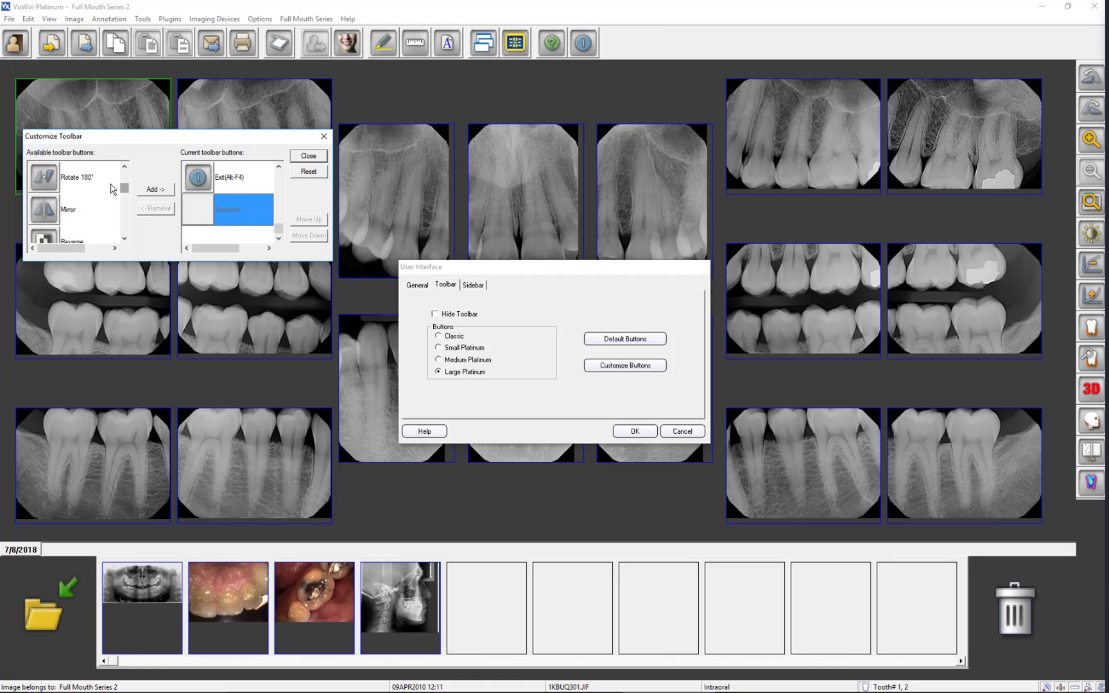
click(87, 185)
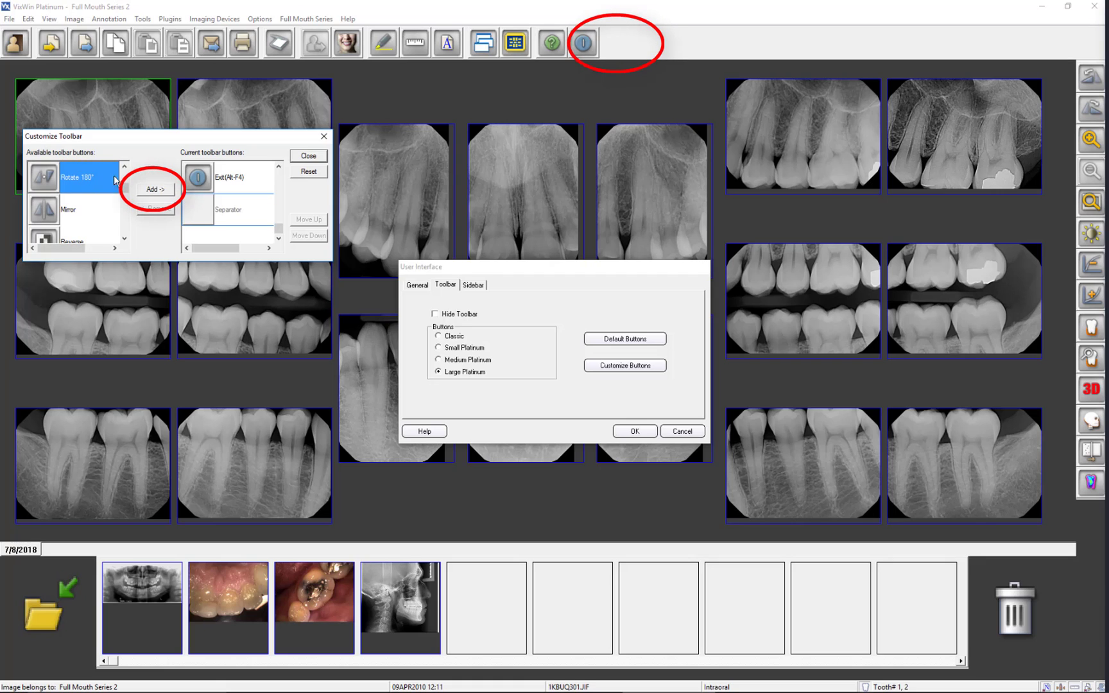
click(154, 191)
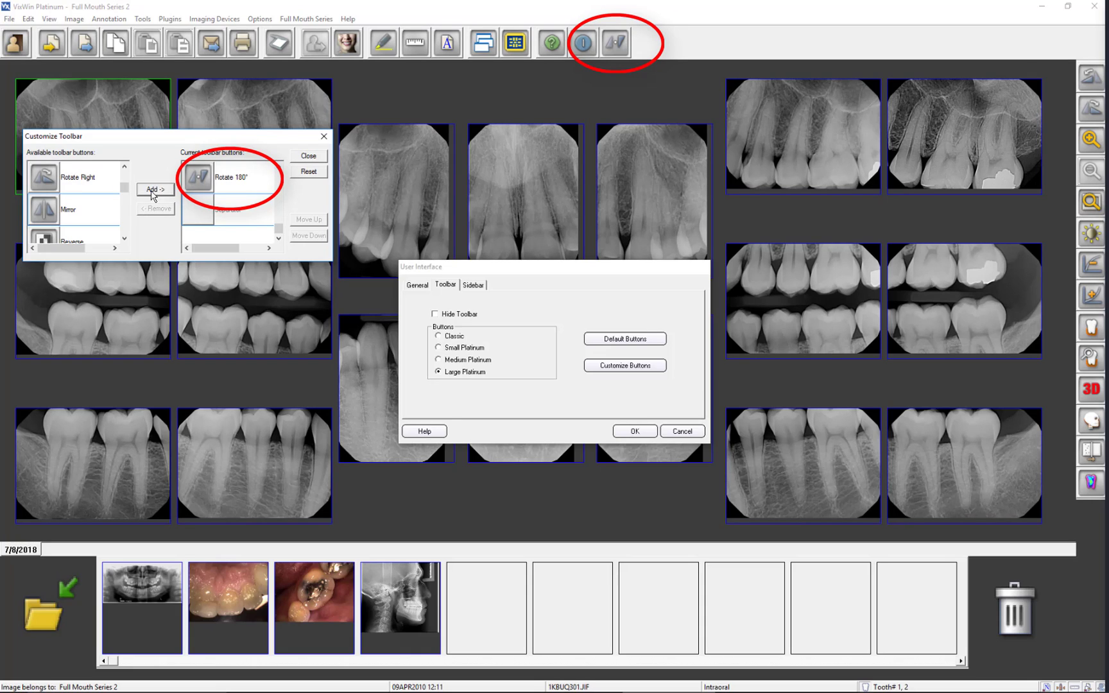
click(225, 183)
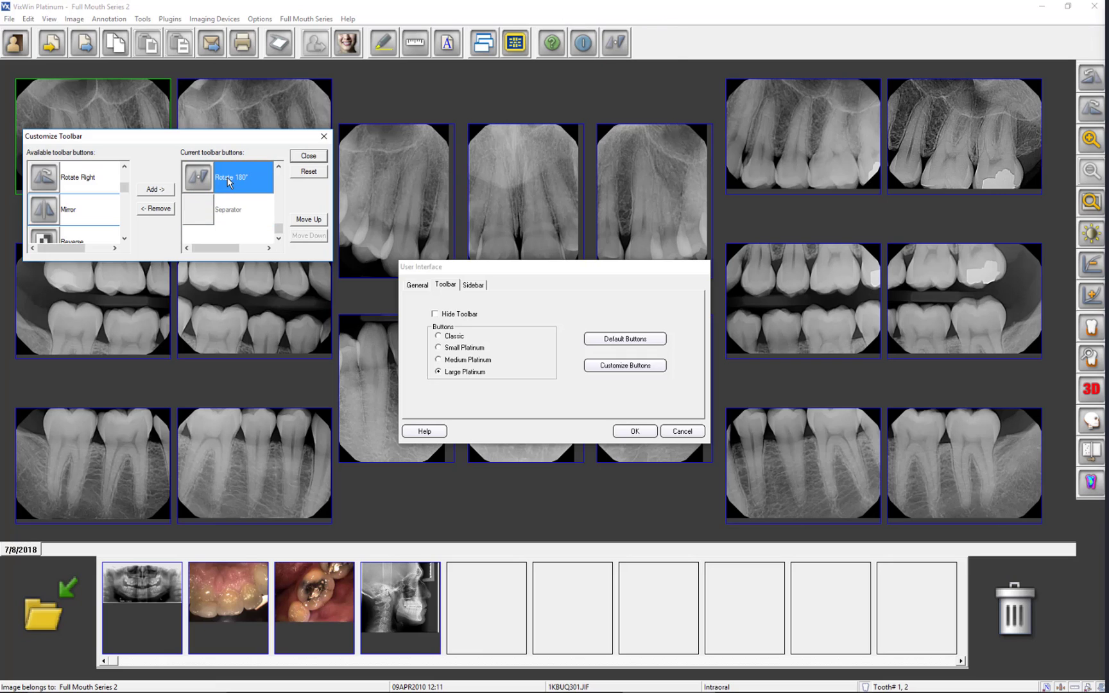
click(157, 208)
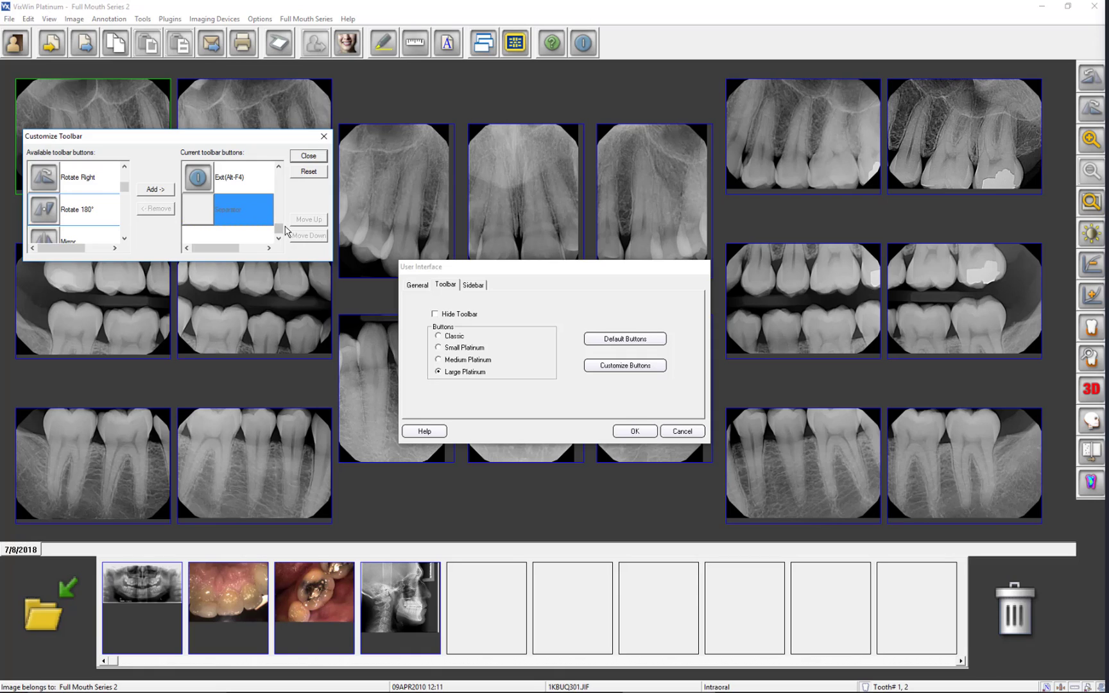
Move New Mount ahead of Windows Layout and add Rotate 180° after Exit.
drag(279, 233, 278, 222)
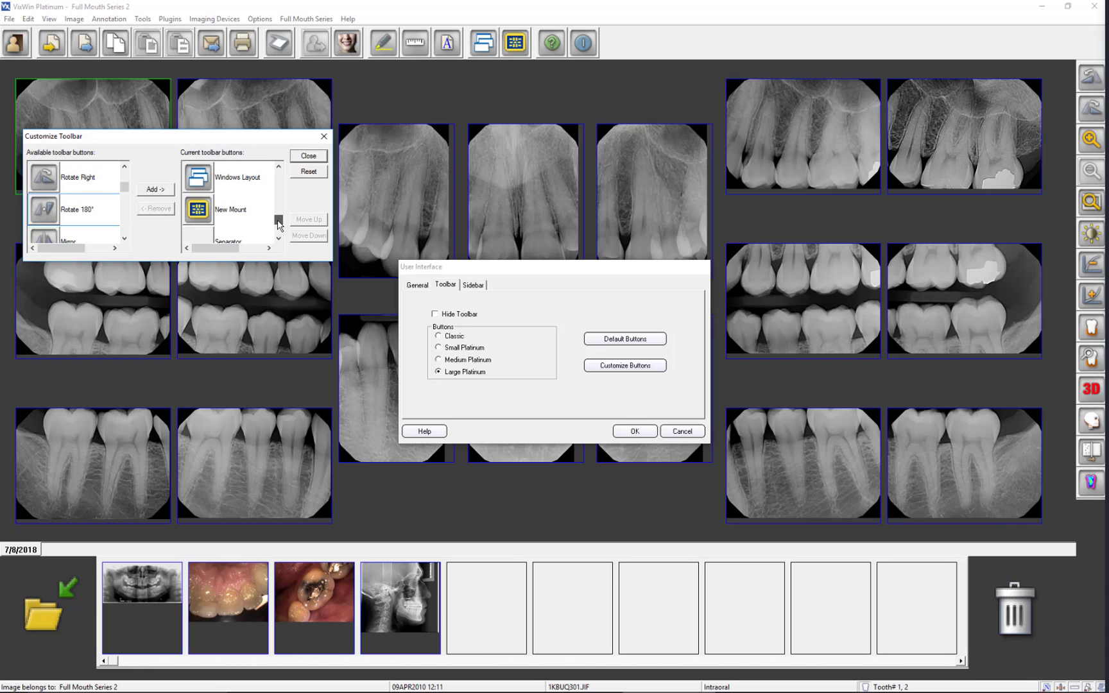
click(242, 212)
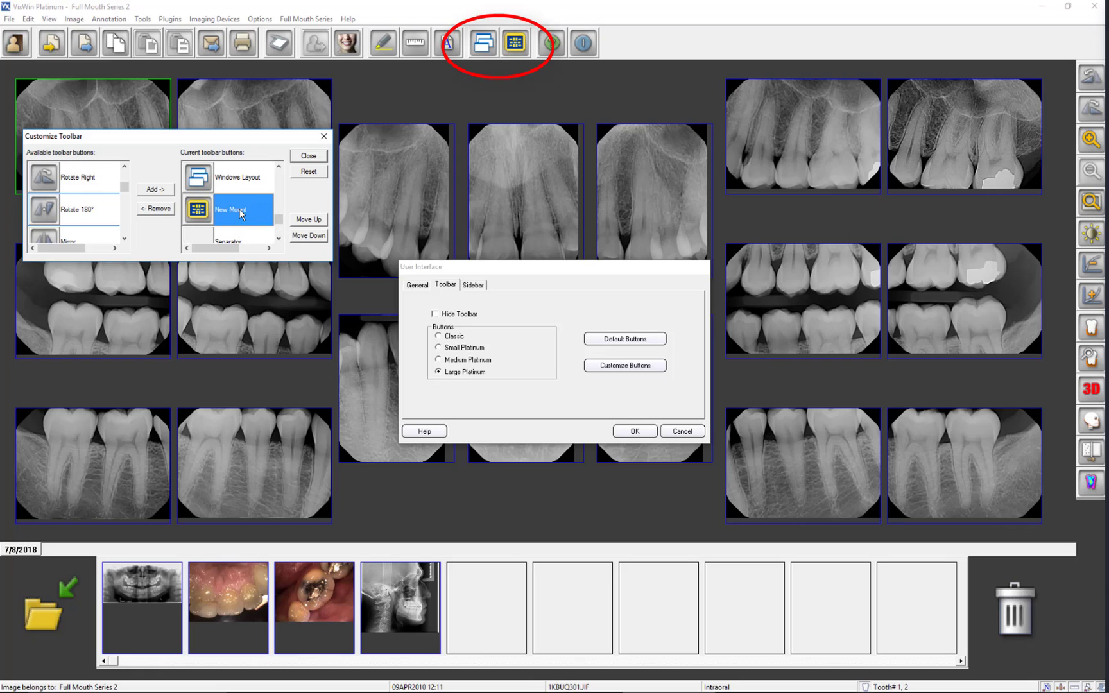
click(310, 220)
click(312, 238)
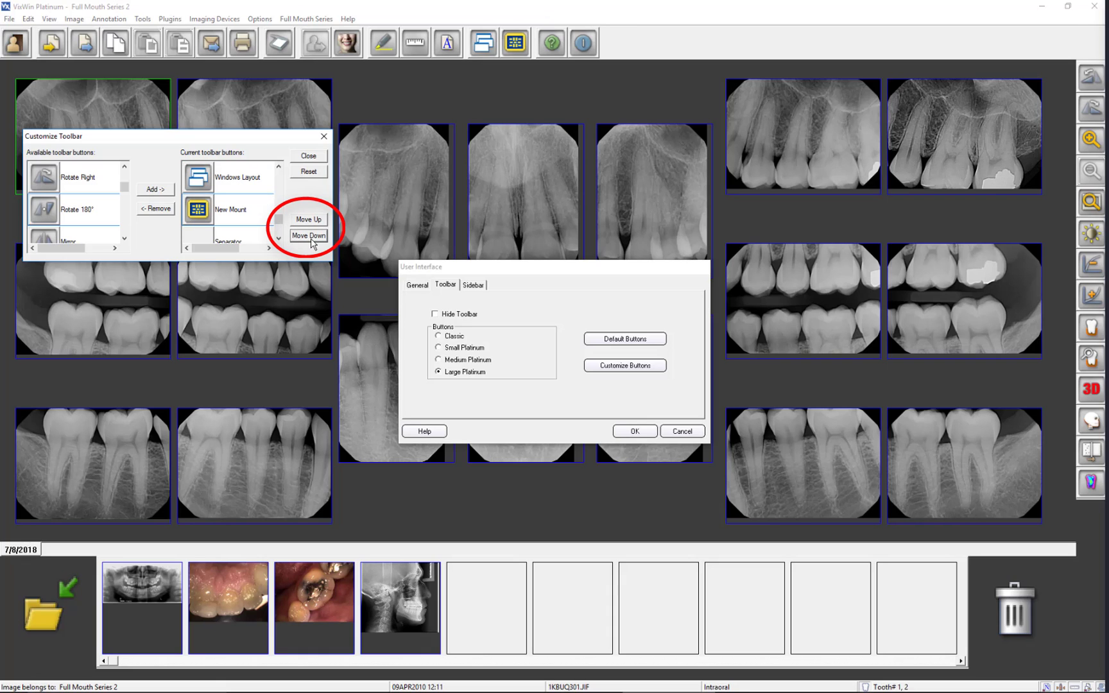
click(250, 221)
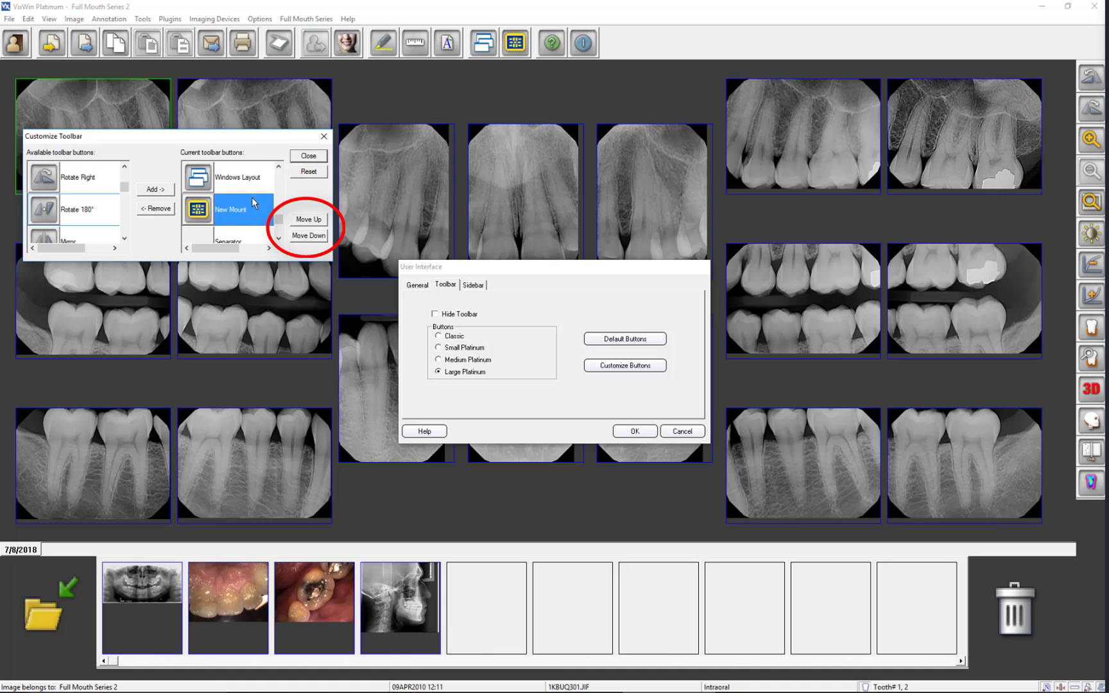
drag(257, 184, 277, 238)
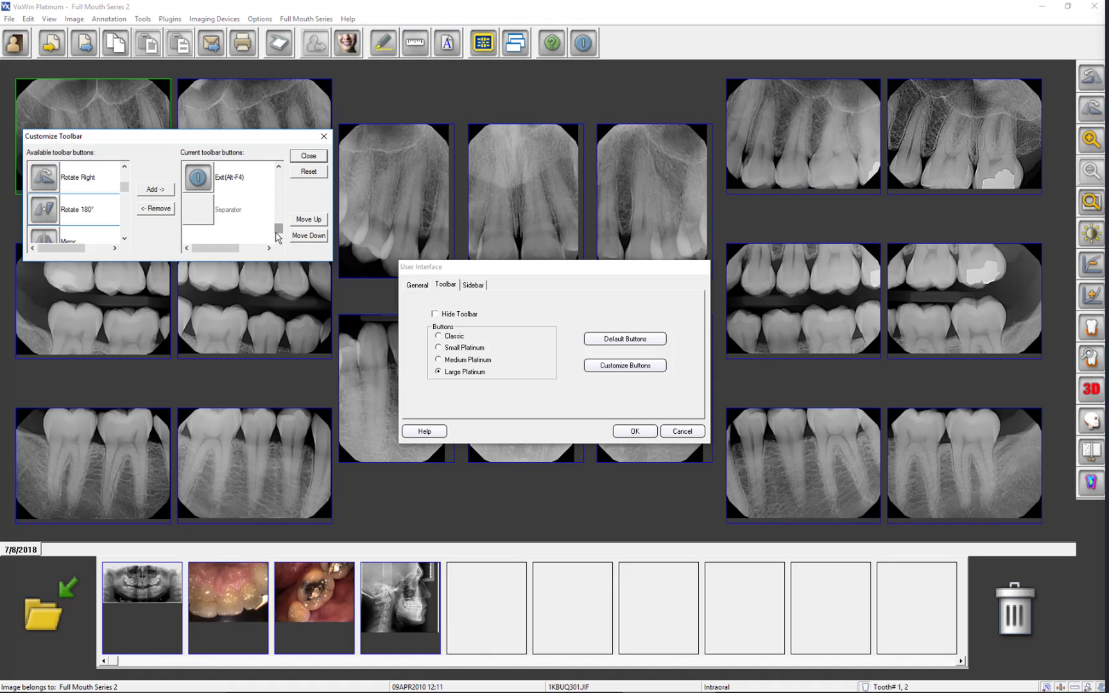
click(102, 217)
drag(103, 217, 229, 218)
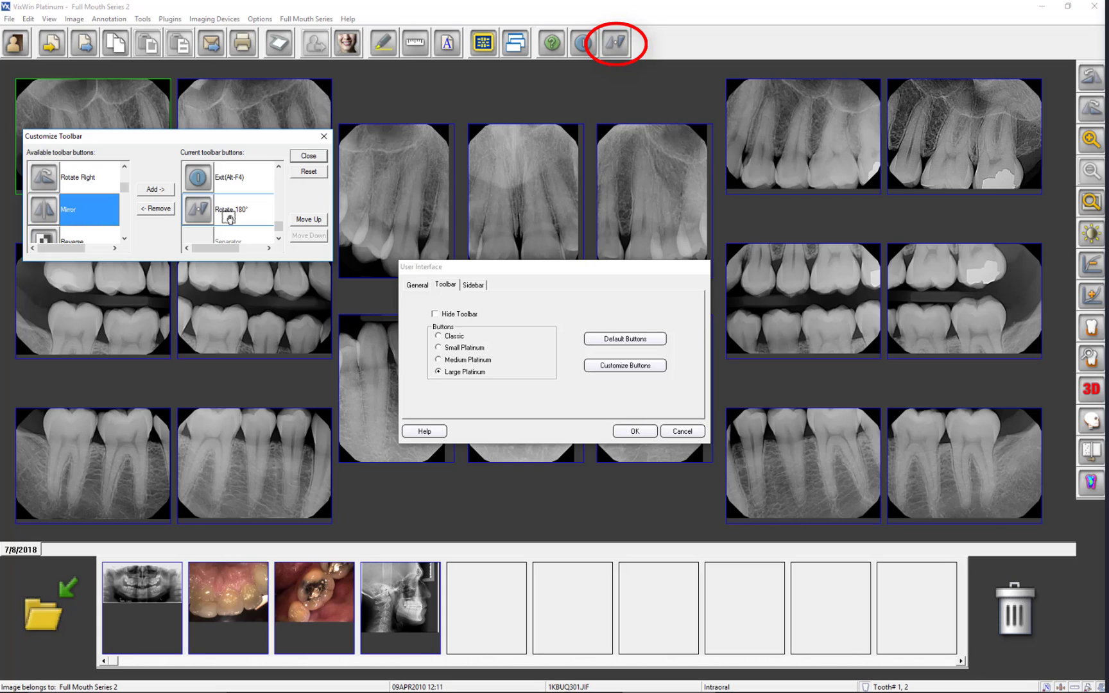
Close Customize Toolbar, restore the Default Buttons, and cancel the User Interface window.
click(314, 157)
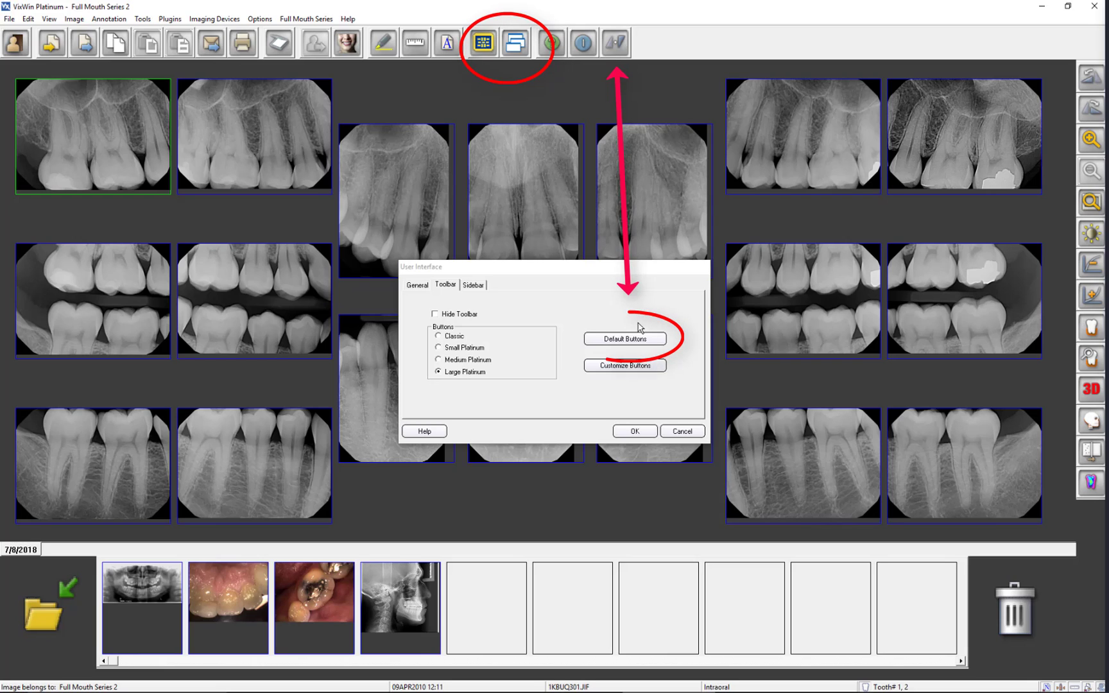
click(624, 340)
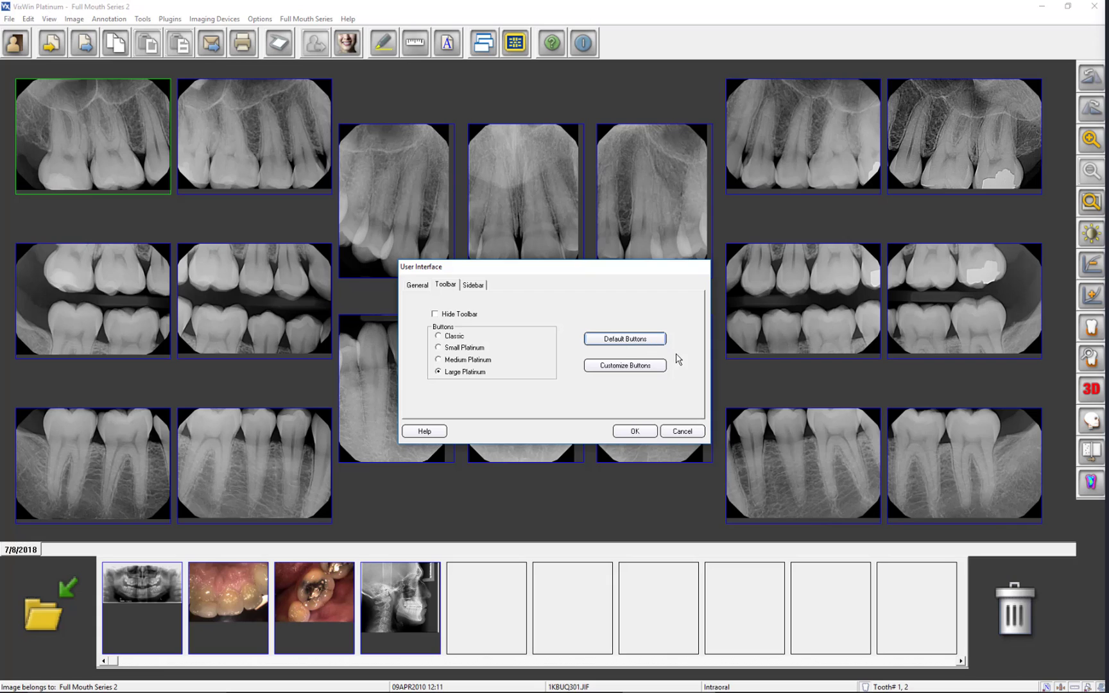
click(683, 433)
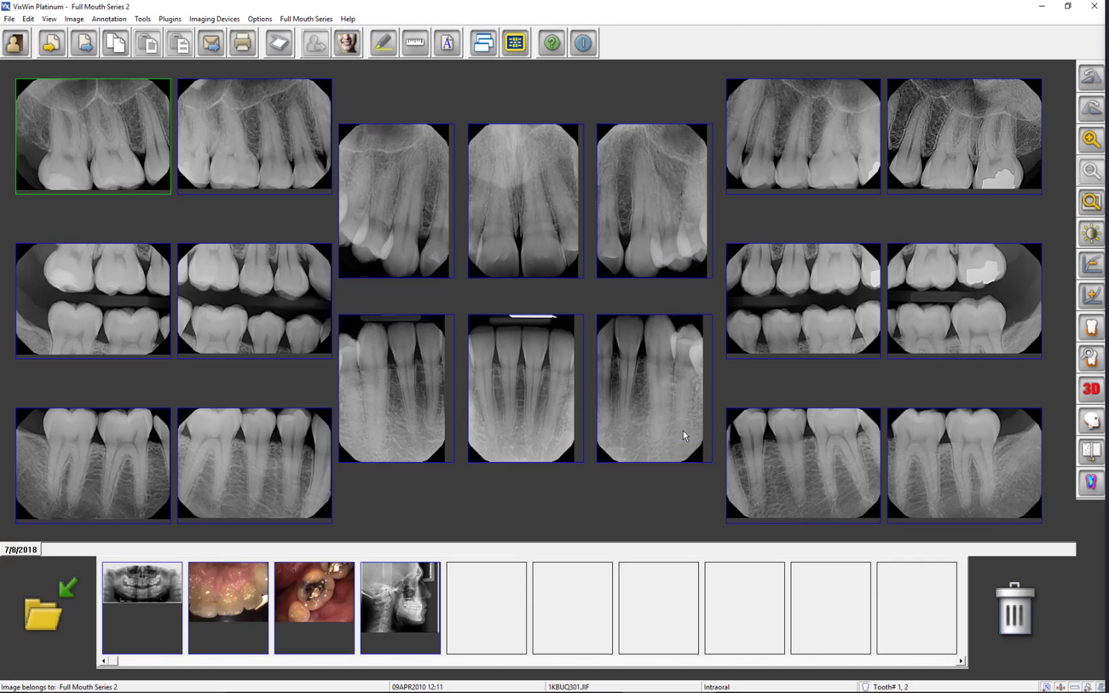
click(263, 20)
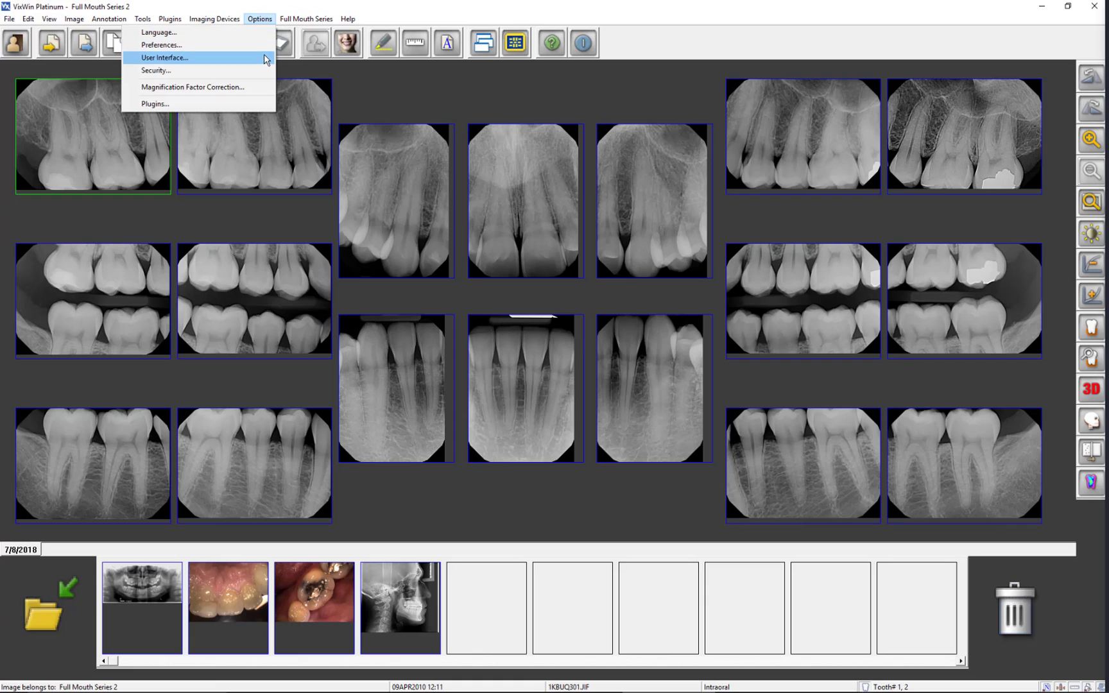
click(265, 59)
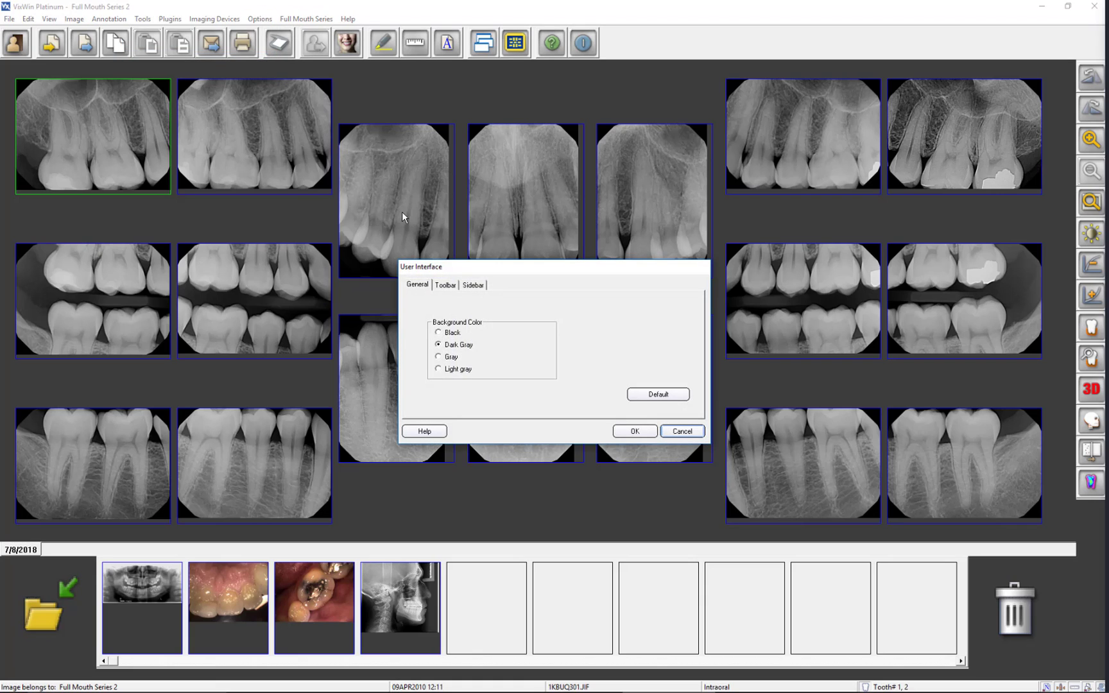
click(475, 286)
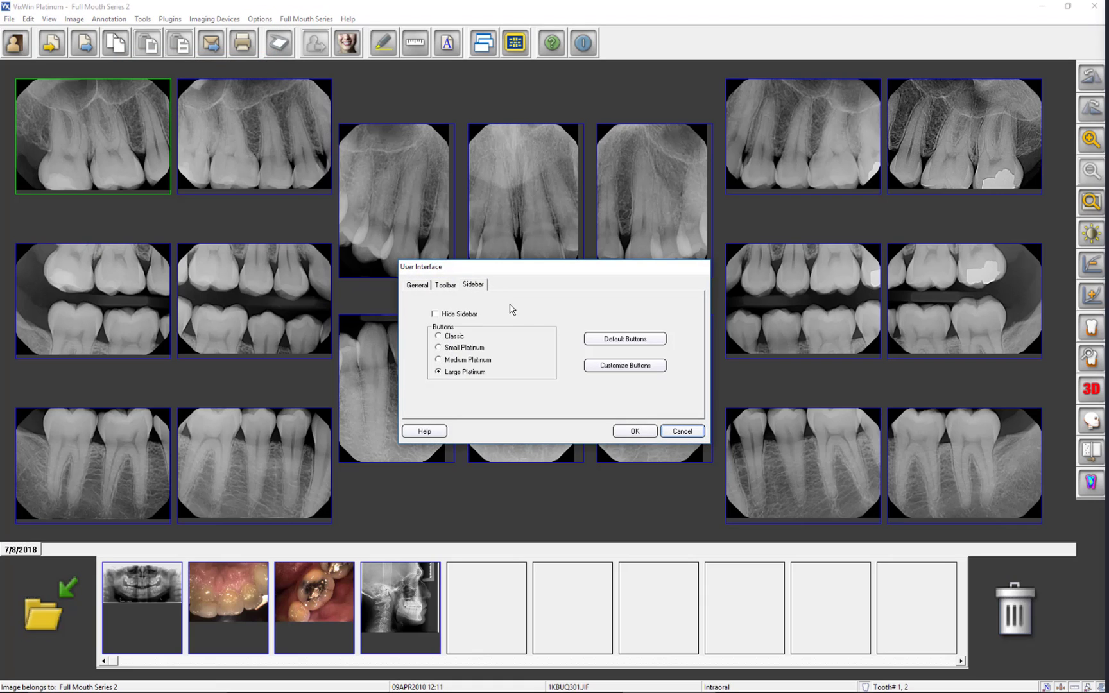
click(635, 369)
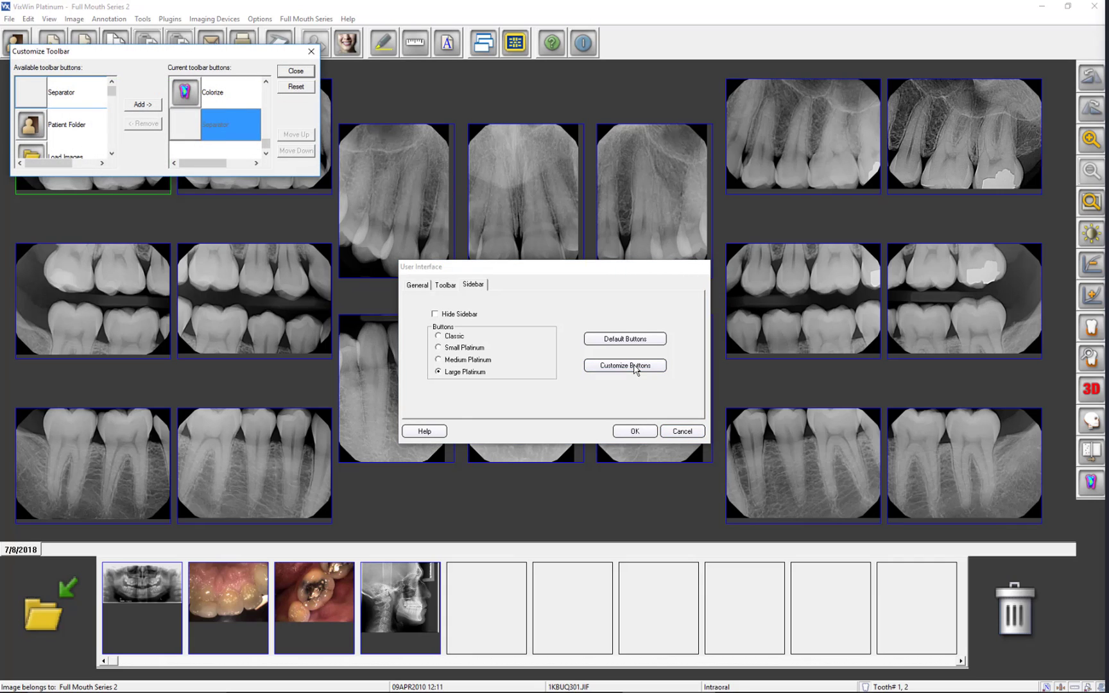
click(304, 73)
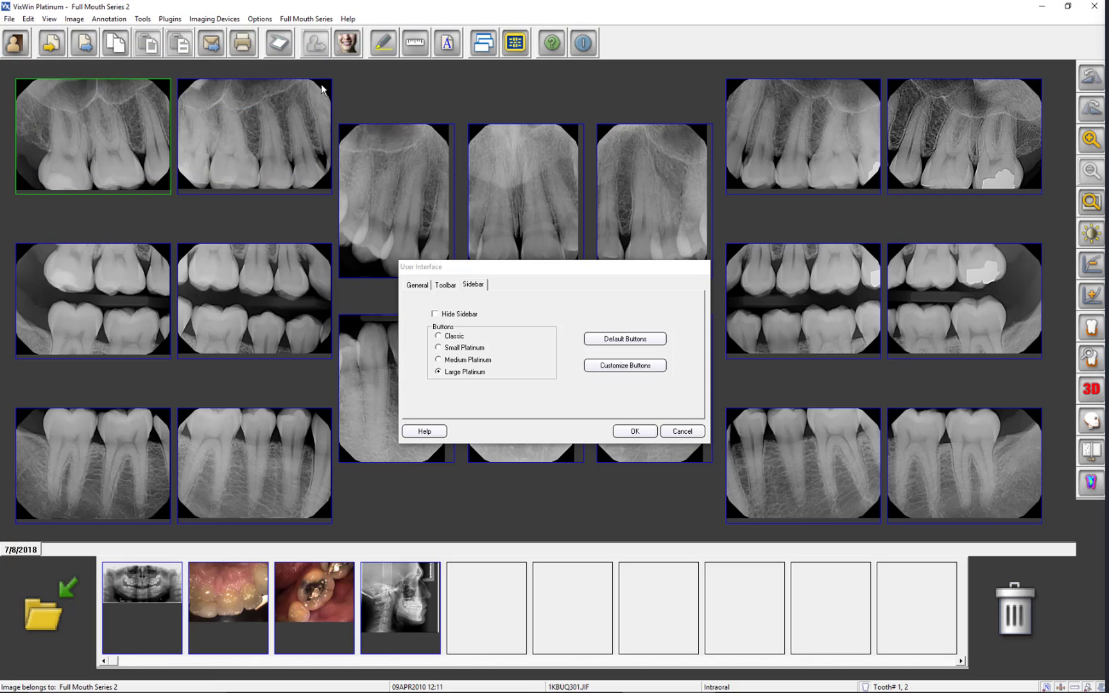
click(682, 432)
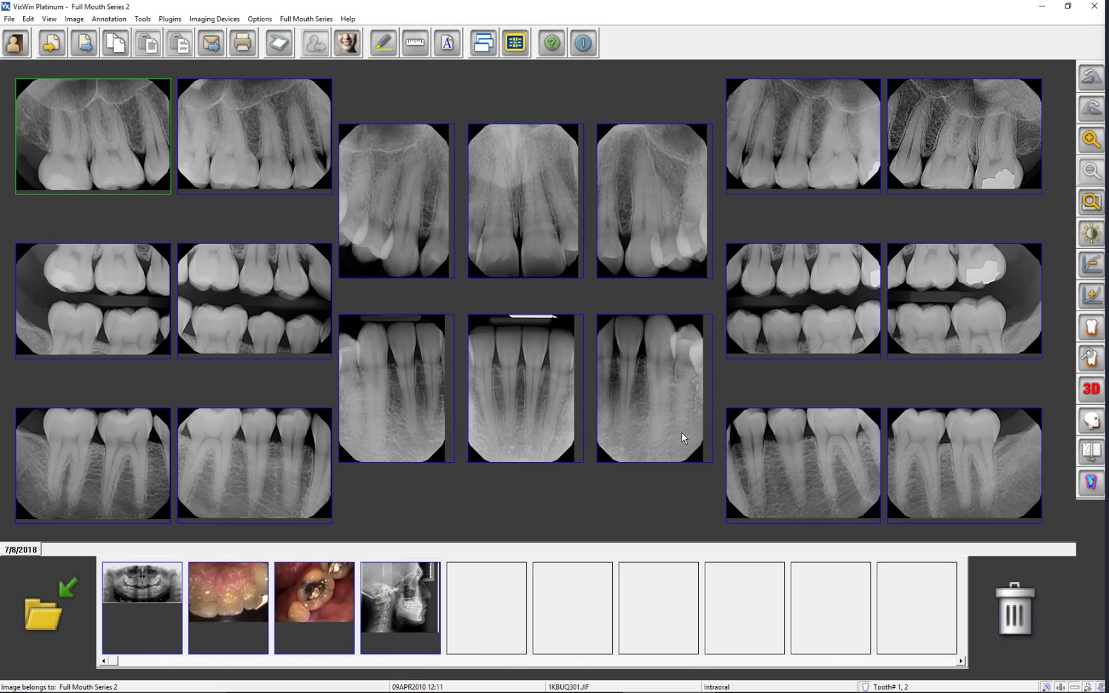